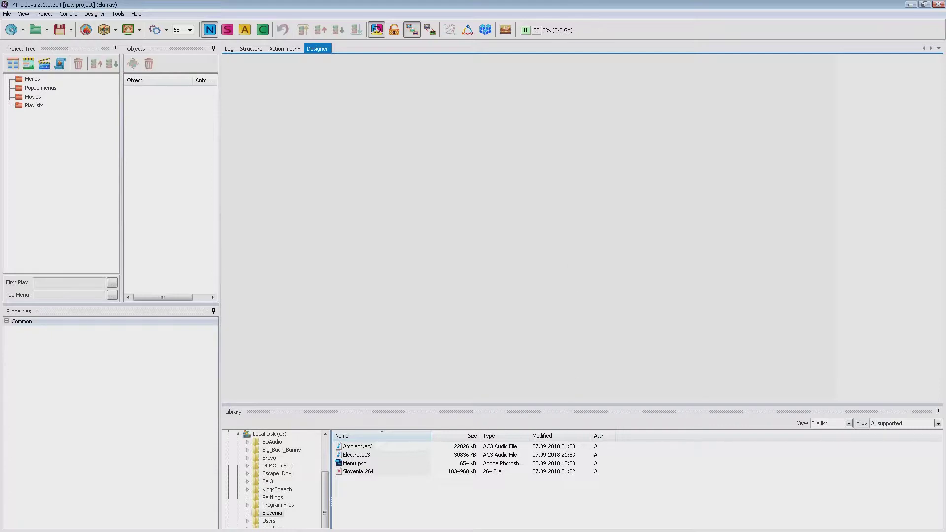
Step: Switch to Menu.psd in Photoshop and examine the Main group's layer naming for its play, audio, scenes and popup menu buttons
key("F1")
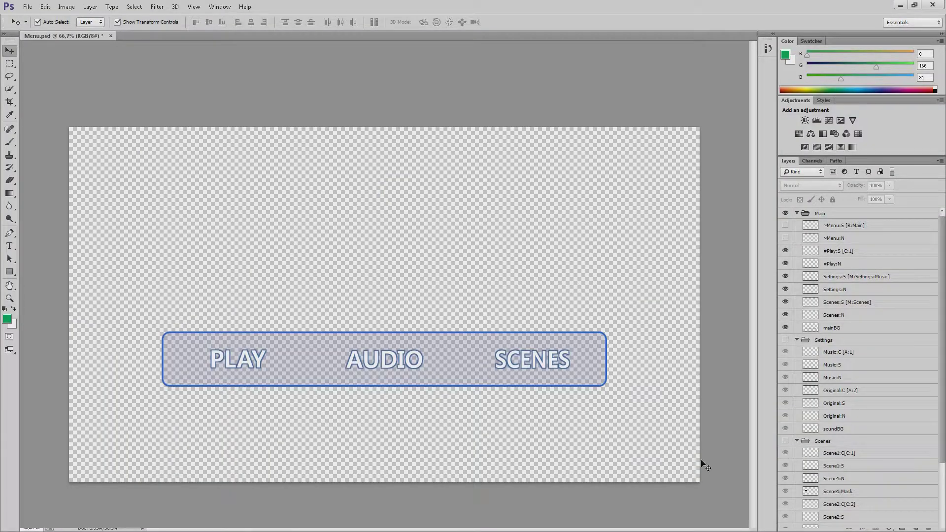
left_click(856, 316)
left_click(843, 291)
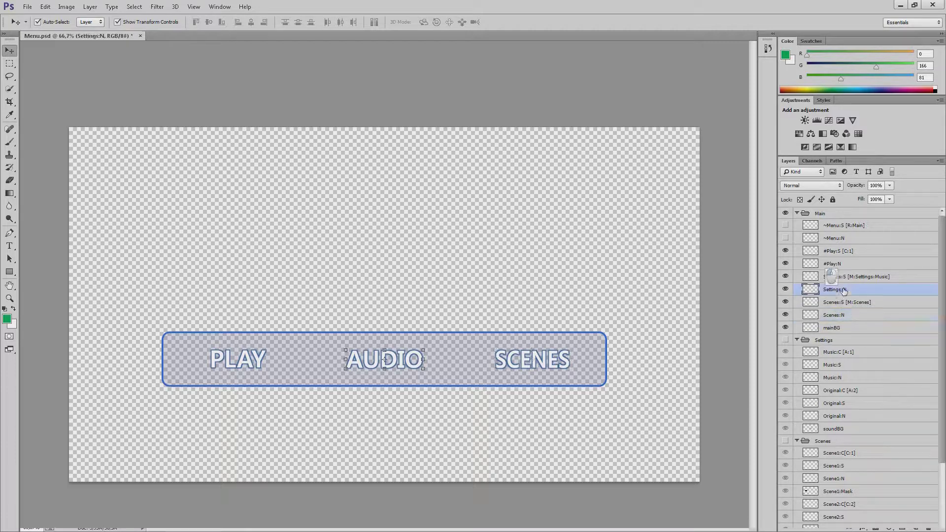
left_click(844, 264)
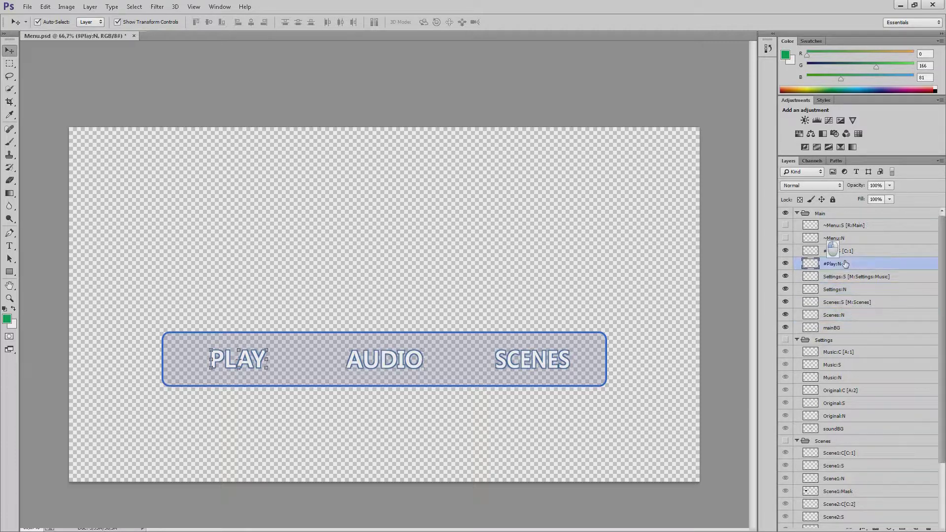
left_click(854, 329)
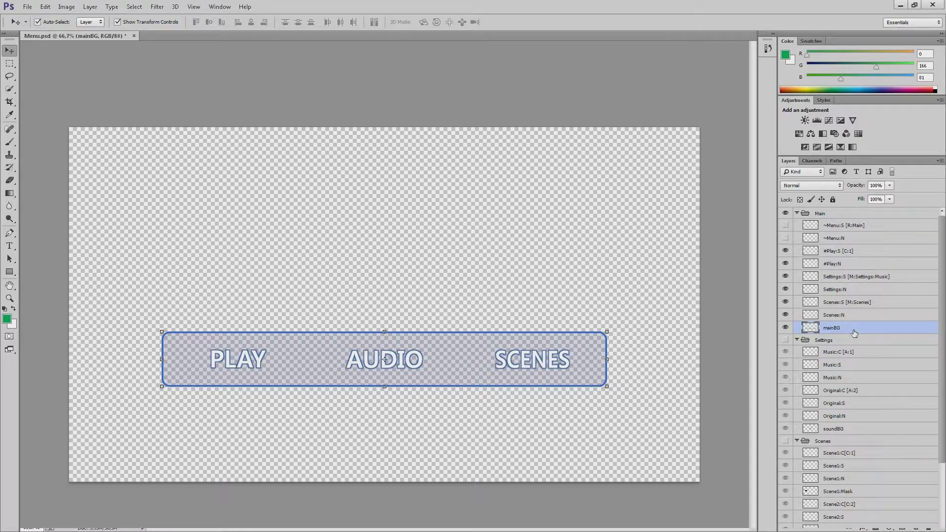
left_click(858, 214)
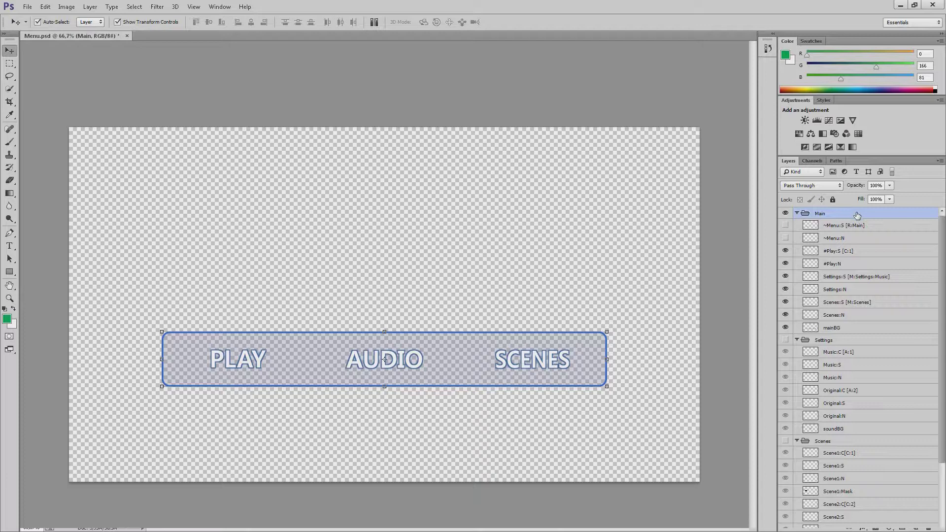
left_click(839, 252)
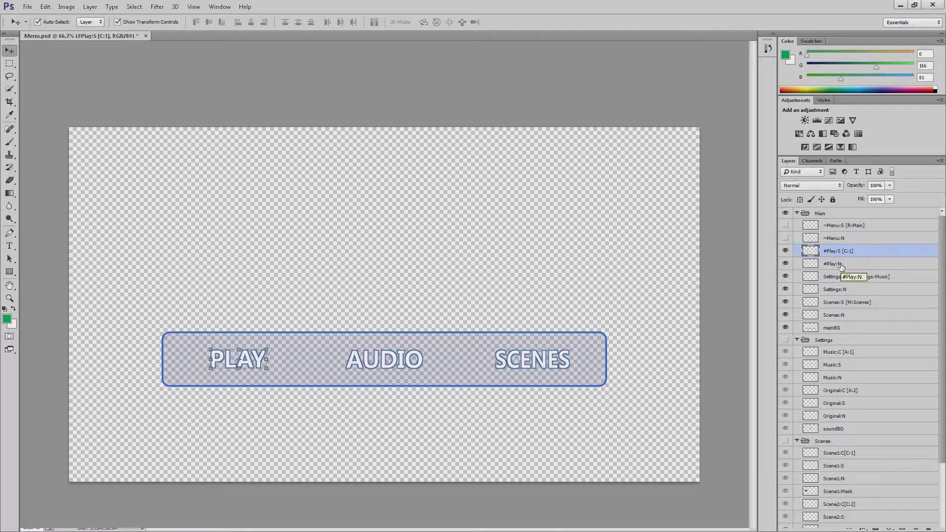
left_click(836, 228)
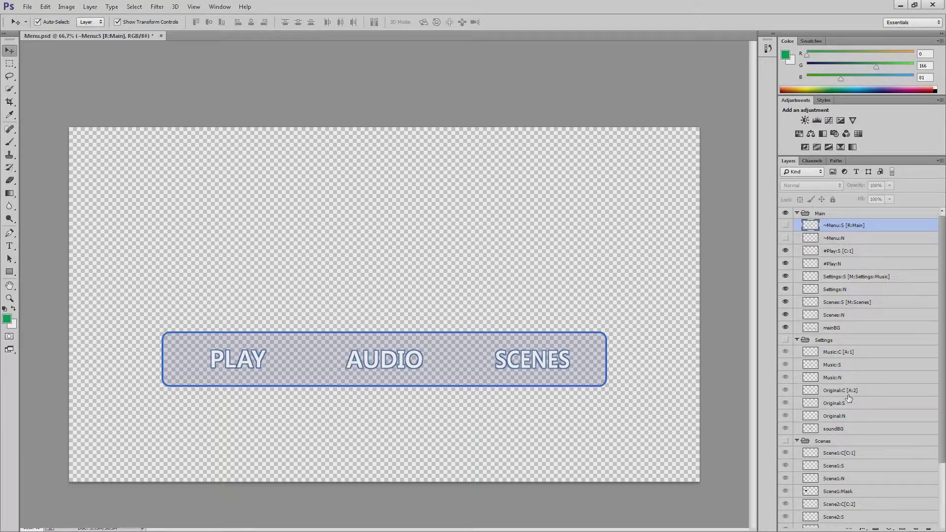
Step: Check the M:menu name and R:menu name actions in the KITe Java help against the Settings:S [M:Settings:Music] layer
key("alt+Tab")
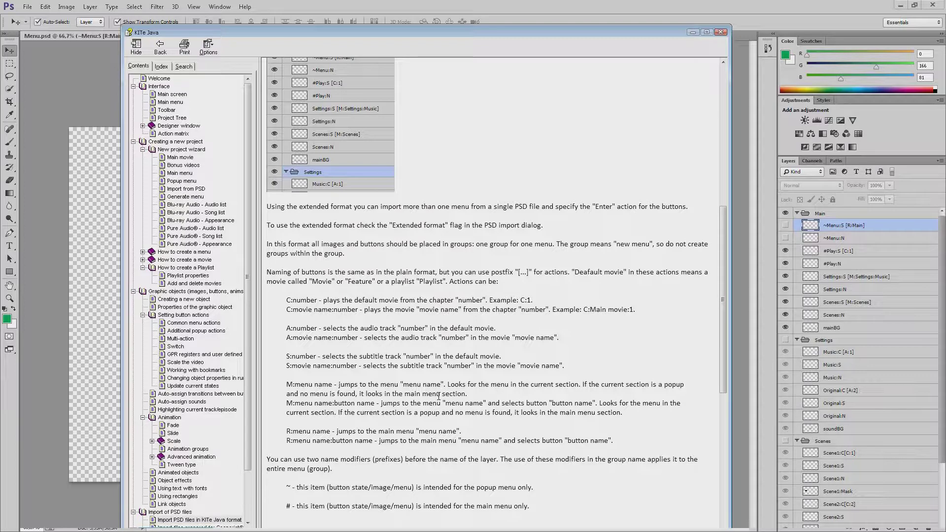
left_click_drag(286, 385, 333, 385)
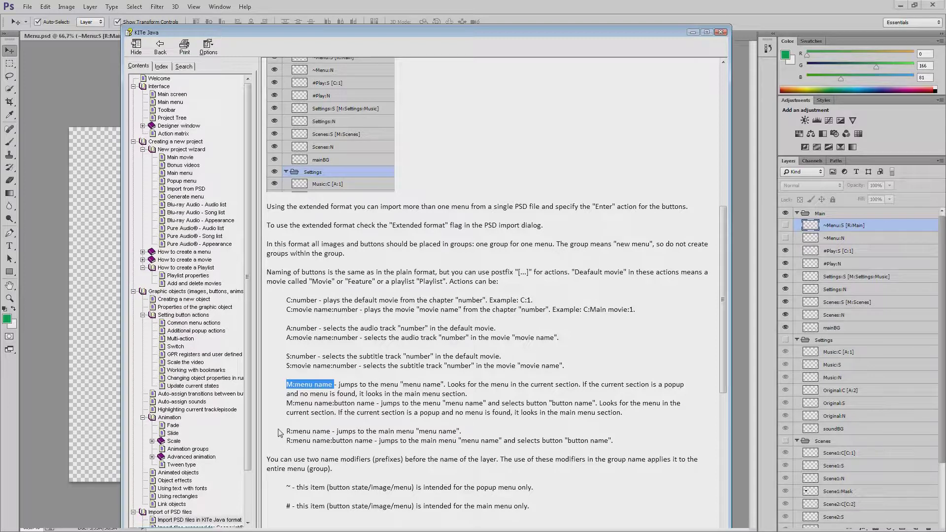
left_click_drag(287, 432, 331, 432)
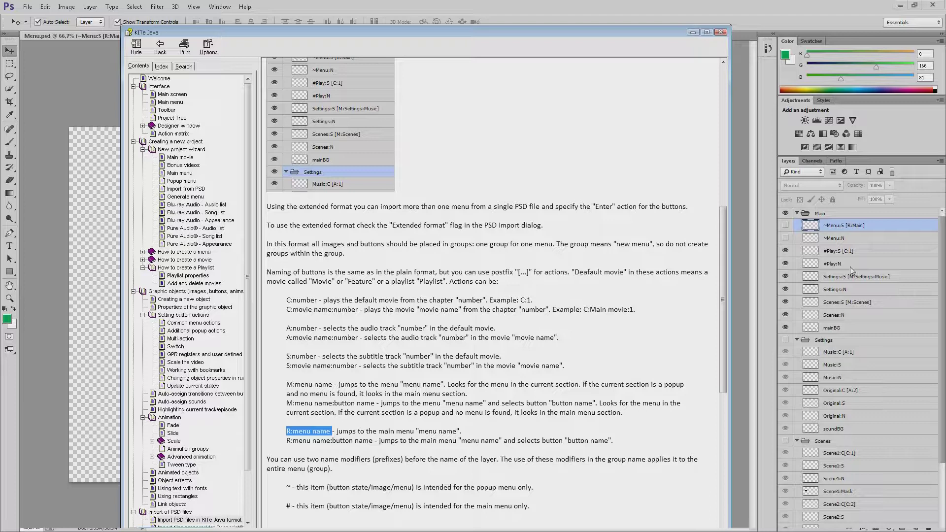
left_click(899, 282)
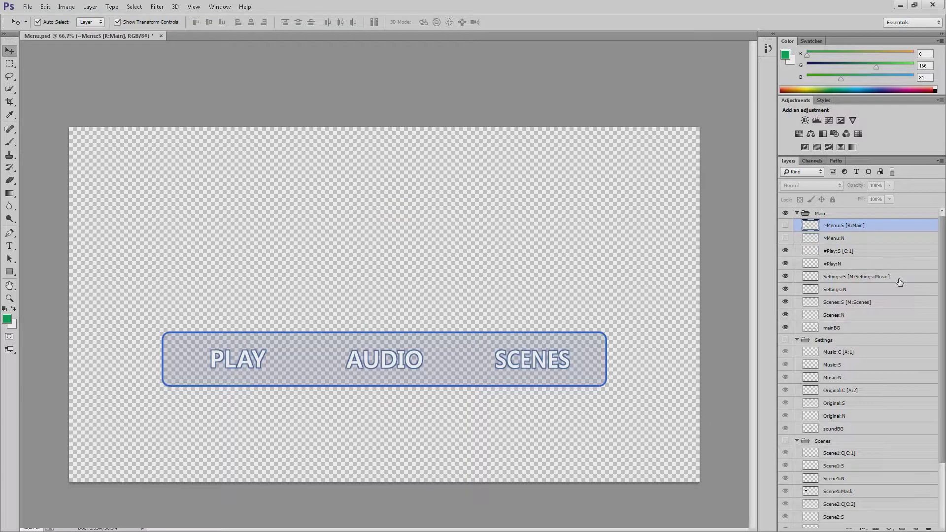
left_click(900, 277)
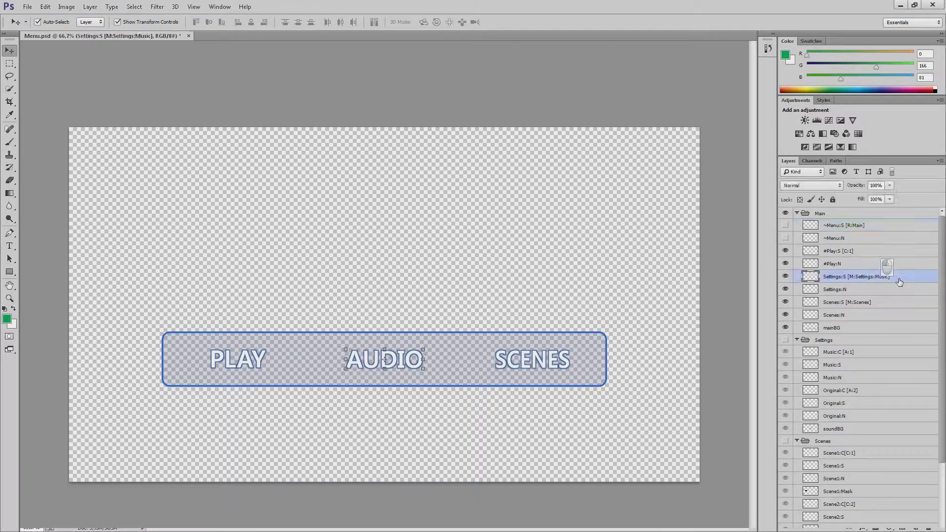
Step: Make the Scenes group visible with the Main and Settings groups collapsed, and select its Scene1:Mask layer
left_click(797, 213)
left_click(797, 225)
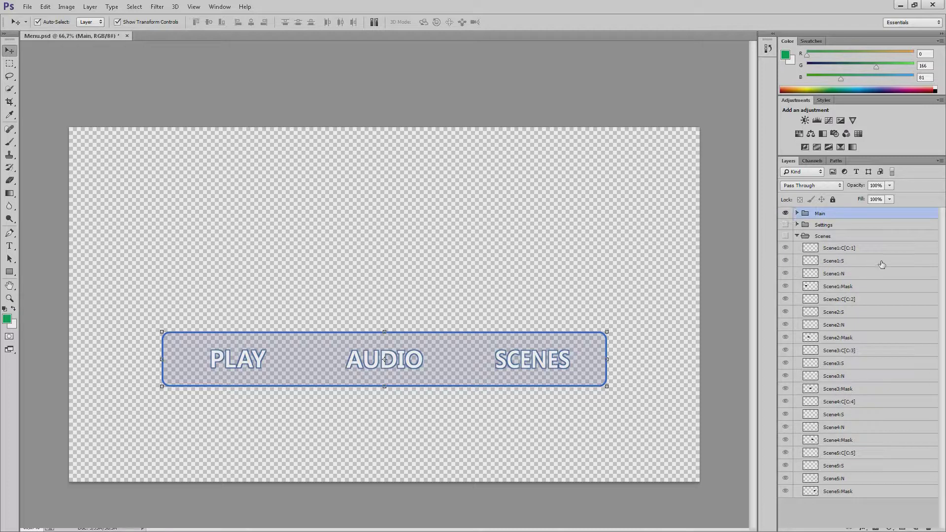
left_click(786, 236)
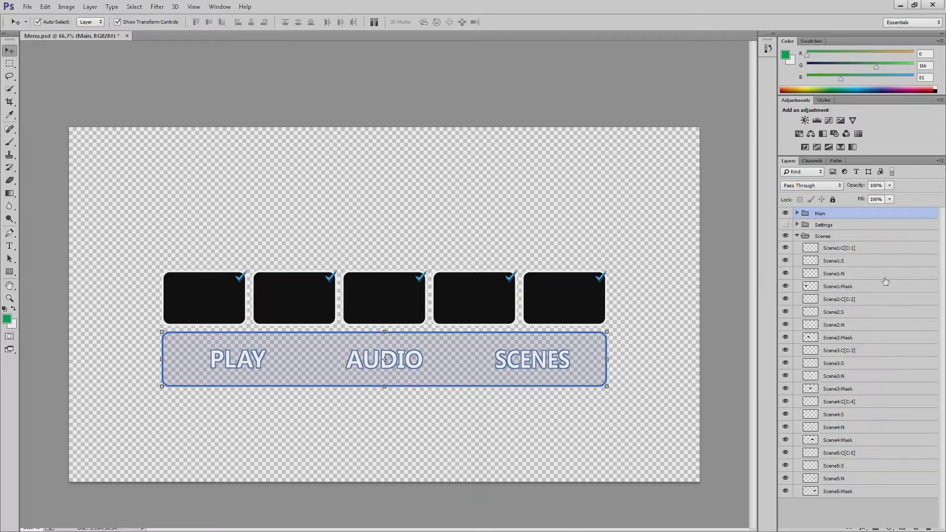
left_click(872, 288)
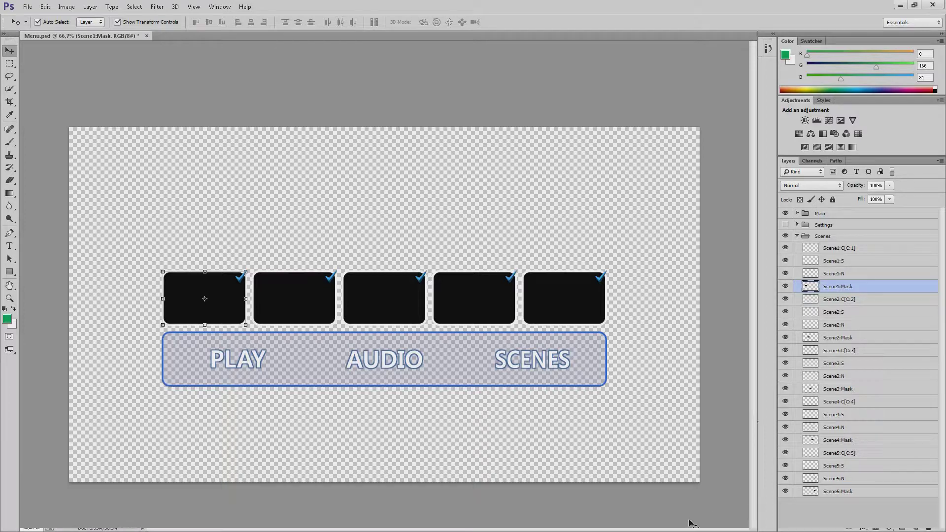
Step: Switch to KITe Java and check the x264 encoder path in the compile options, leaving the settings as they are
key("alt+Tab")
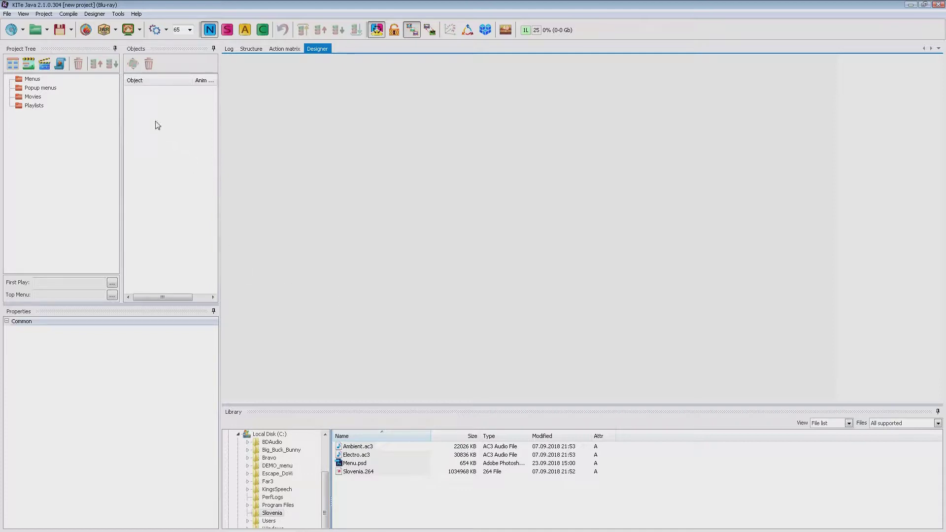
left_click(118, 13)
left_click(126, 26)
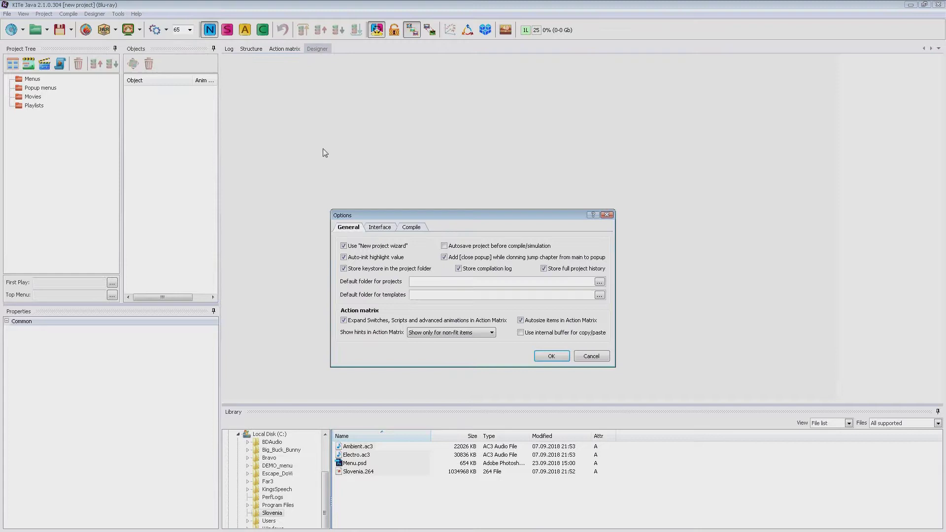
left_click(417, 227)
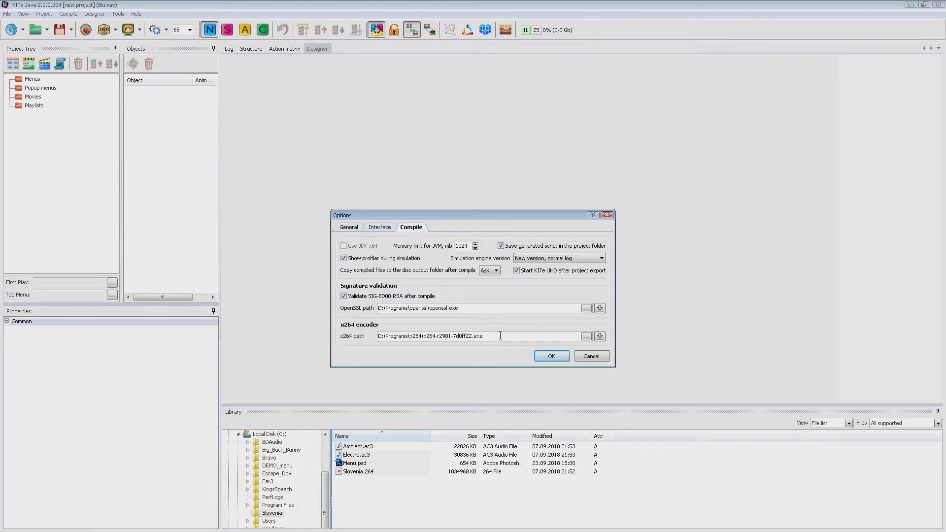
left_click_drag(485, 336, 382, 349)
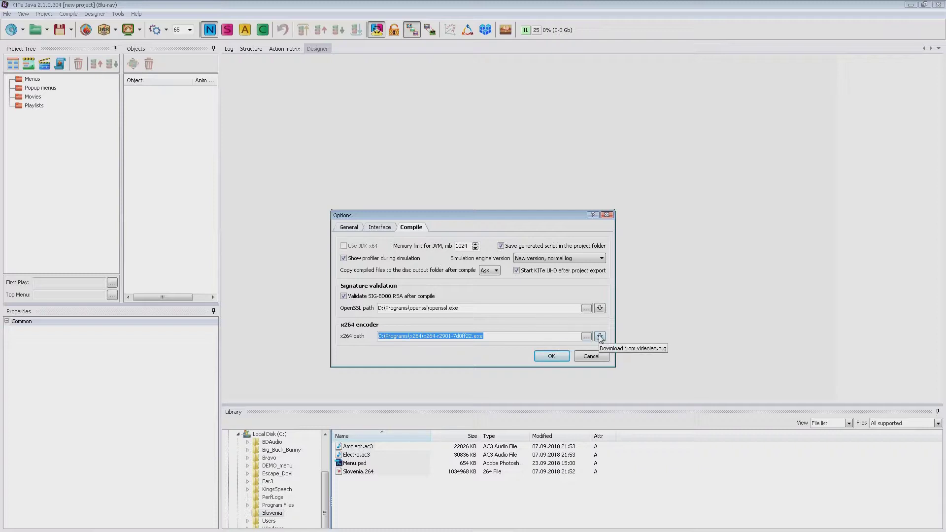
left_click(591, 356)
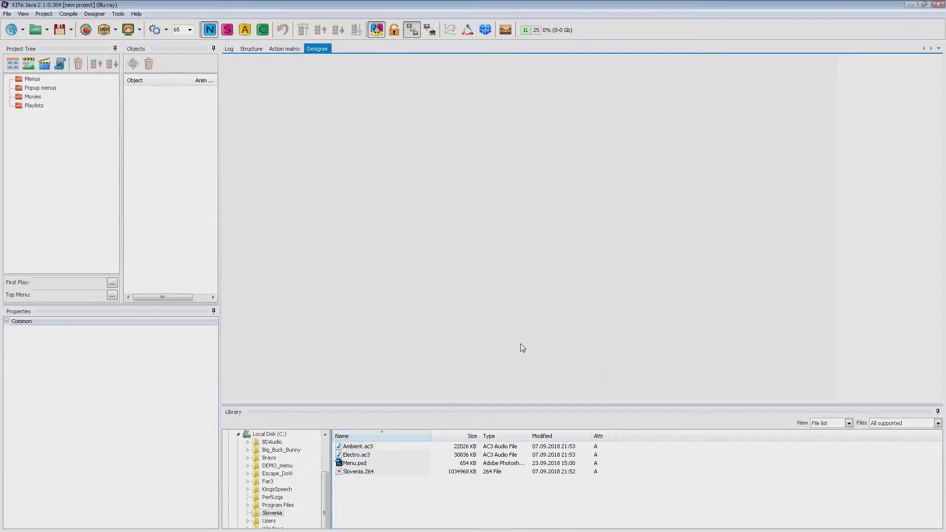
Step: Start a new project in the wizard, named Slovenia and stored in the C:\ folder
left_click(10, 30)
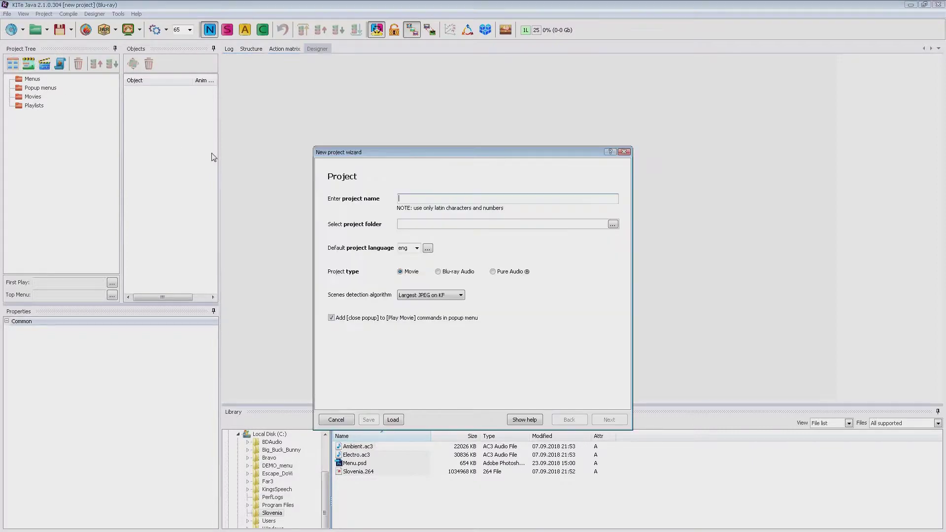
type("Slovenia")
key("Tab")
type("C:\\")
key("Return")
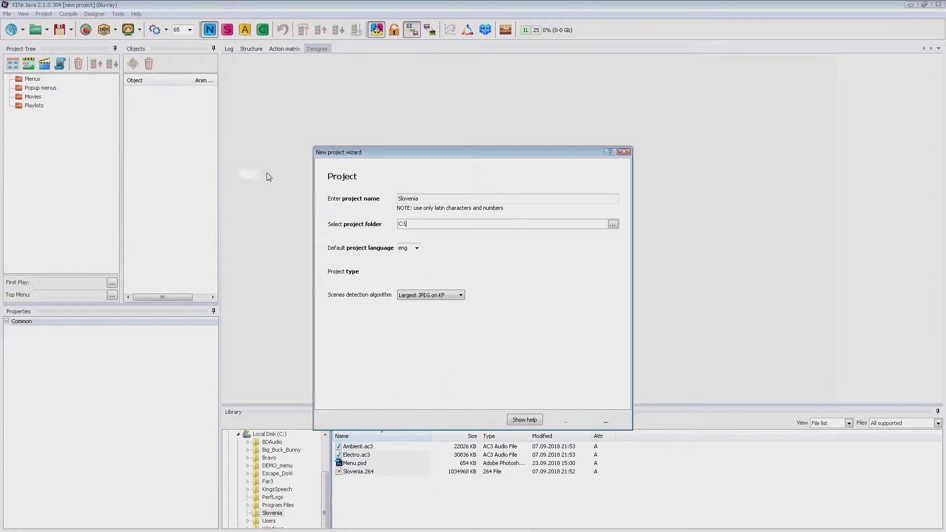
Step: Add Slovenia.264 as the main movie's video track, with Ambient.ac3 and Electro.ac3 as its audio tracks
left_click(344, 209)
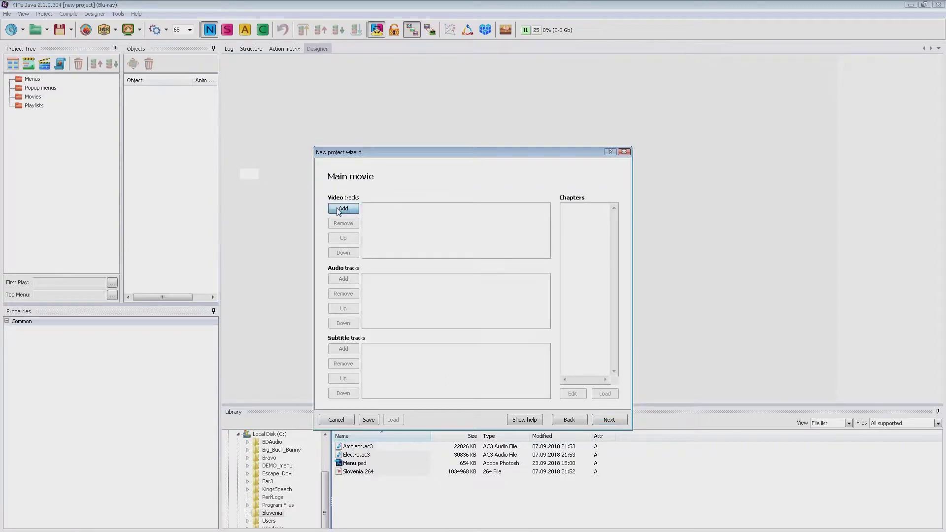
left_click_drag(437, 220, 393, 156)
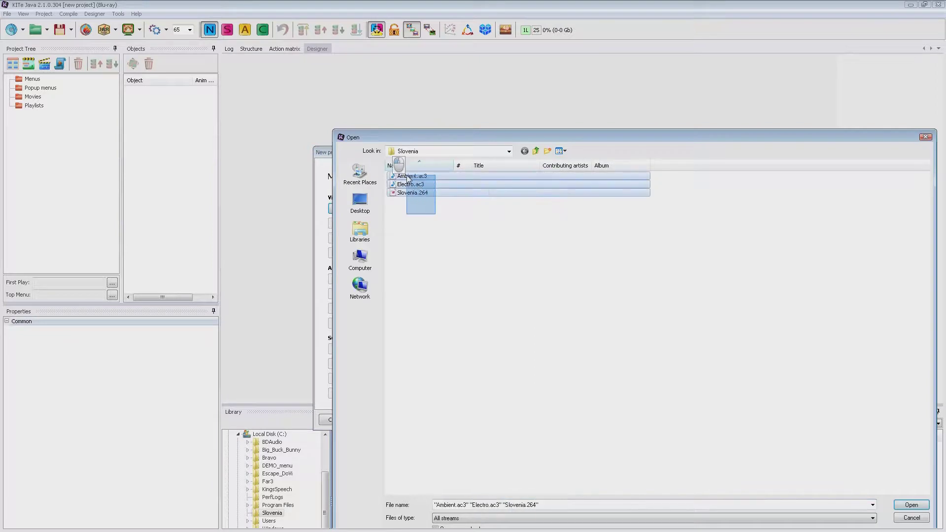
key("Return")
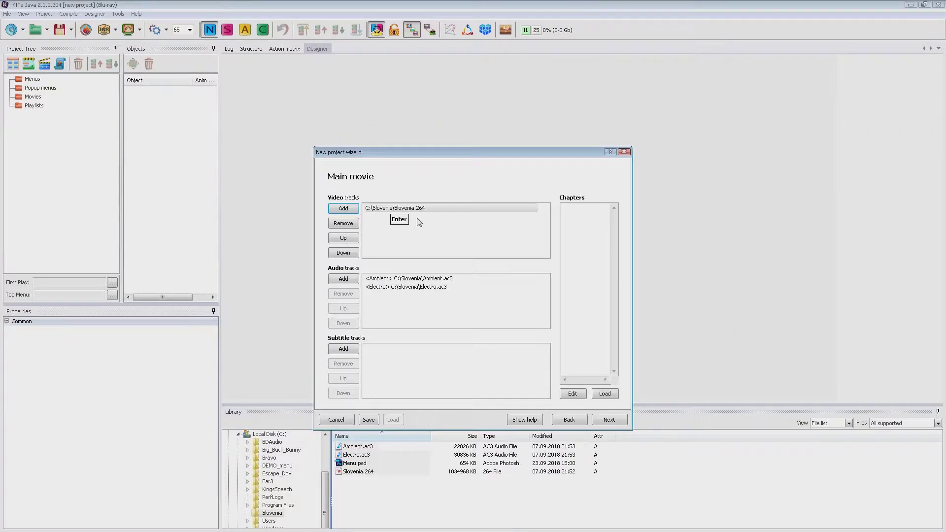
Step: Load the main movie's chapter list from file and export the chapter images from the scene editor
left_click(605, 393)
double_click(426, 181)
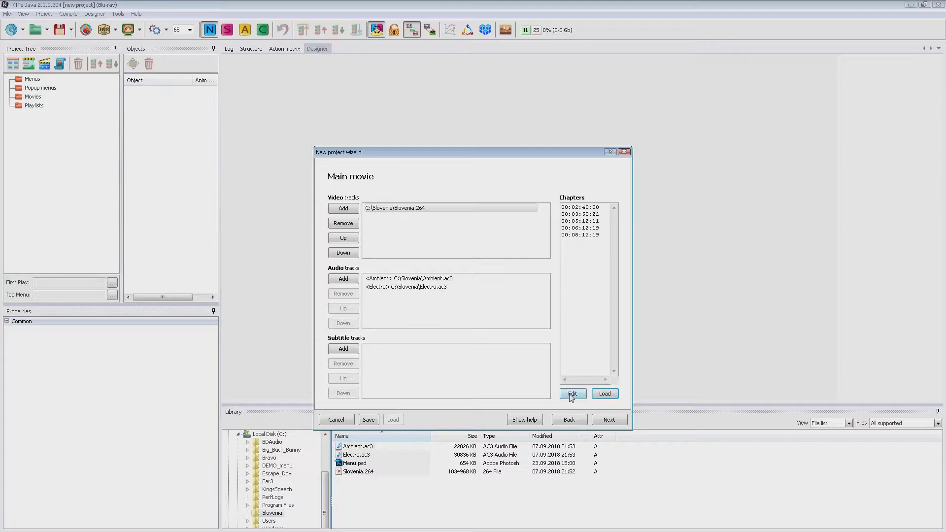
left_click(572, 395)
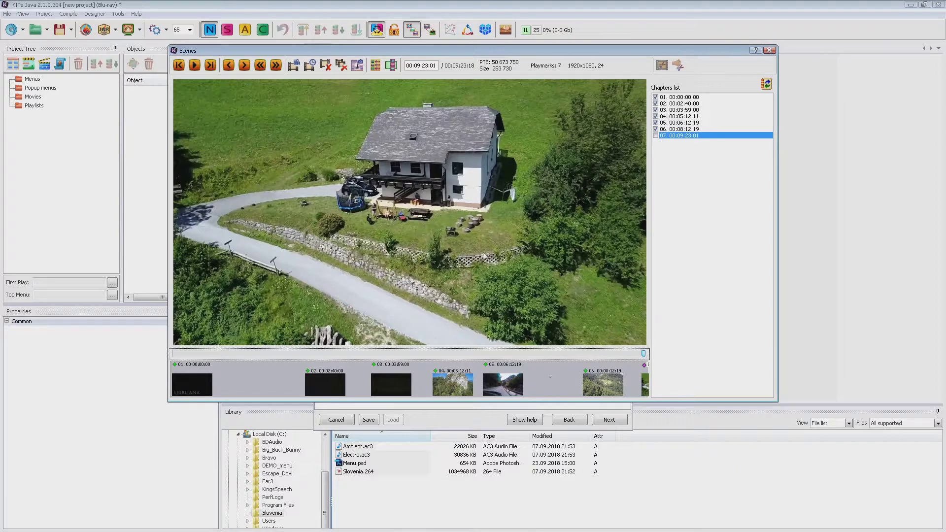
left_click(389, 67)
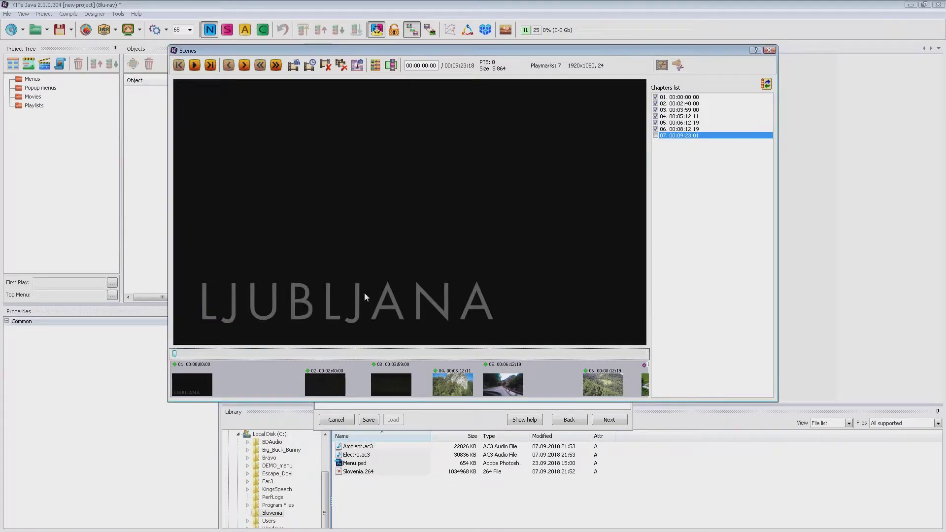
Step: Review the exported bitmaps in the Slovenia folder's ChaptersImages\Bitmaps subfolder, including 05.bmp, and close the file window
double_click(292, 513)
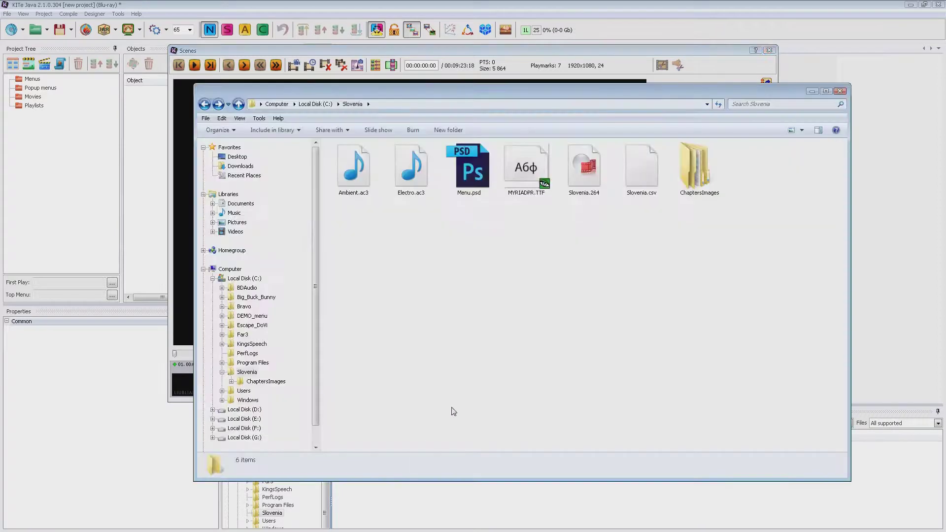
double_click(692, 167)
double_click(354, 168)
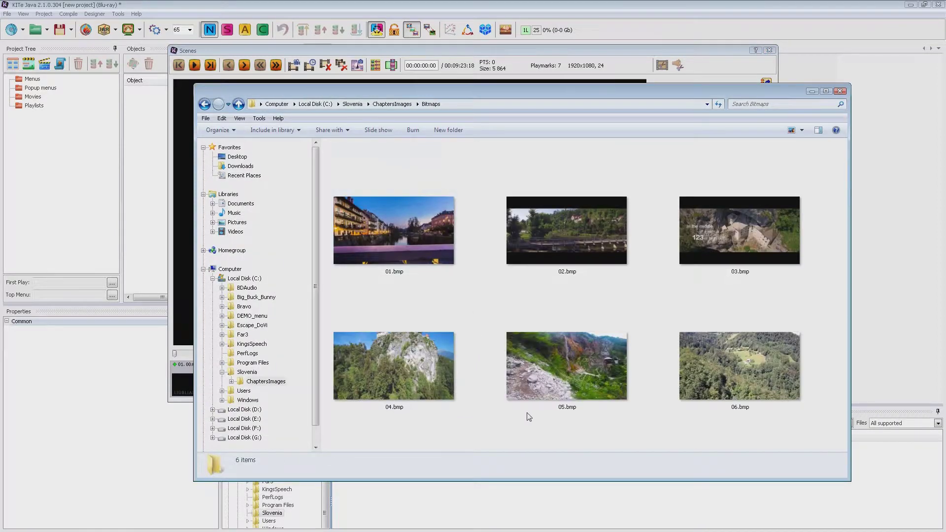
left_click(554, 392)
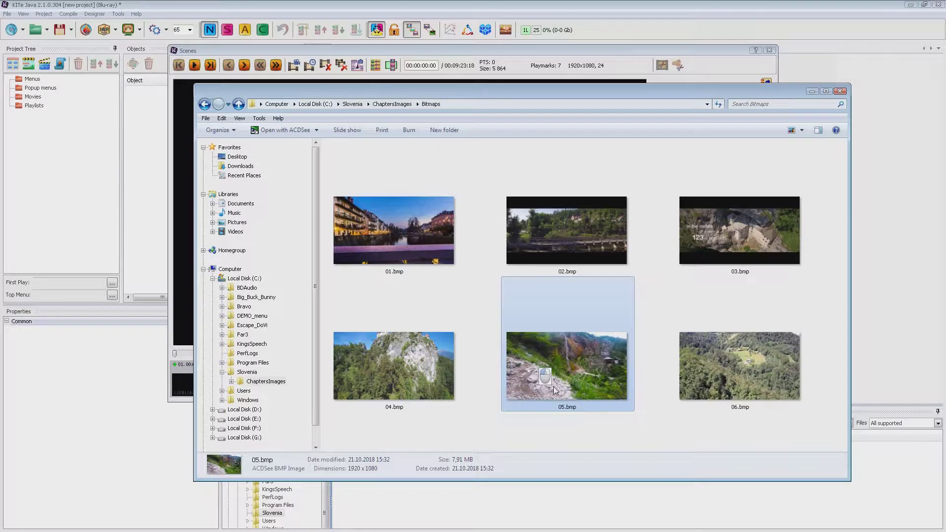
key("alt+F4")
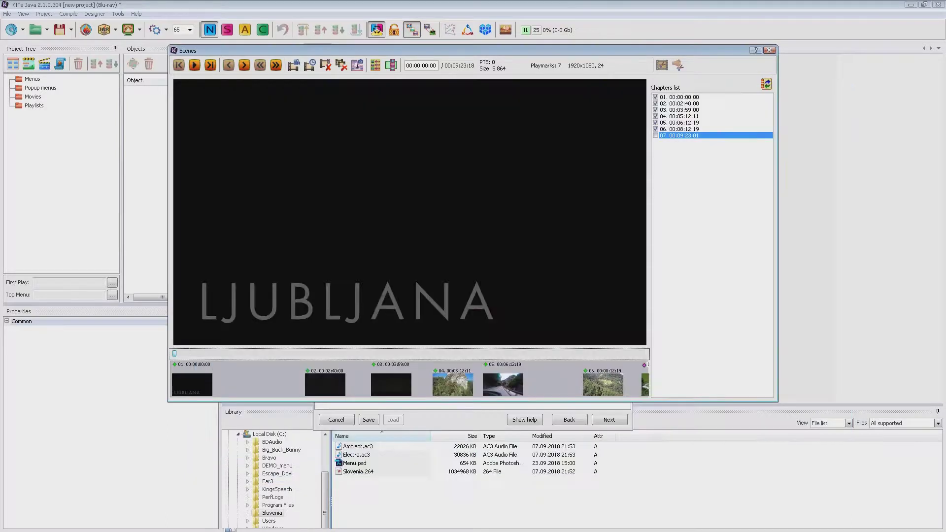
Step: Save chapter 1's frame at 00:00:03:01 as a bitmap over 01.bmp in the ChaptersImages\Bitmaps folder
left_click(200, 383)
key("alt+Right")
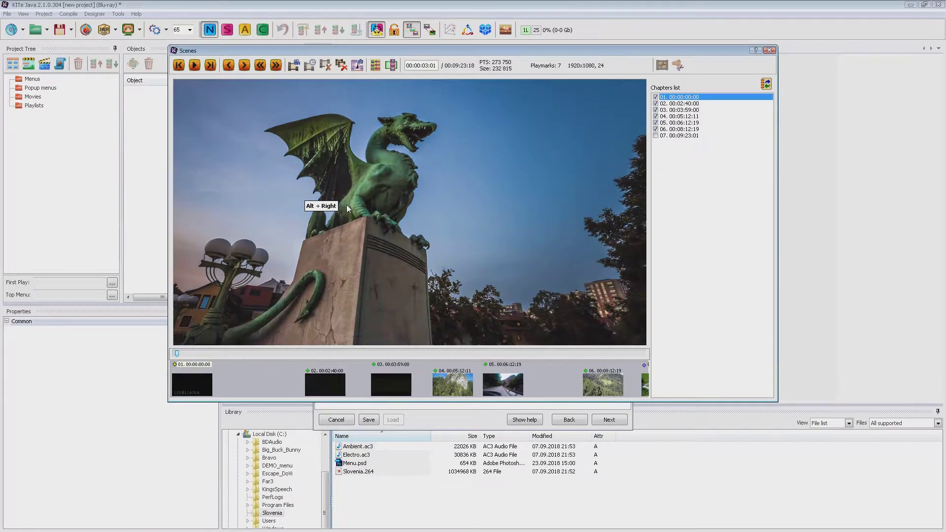
double_click(345, 209)
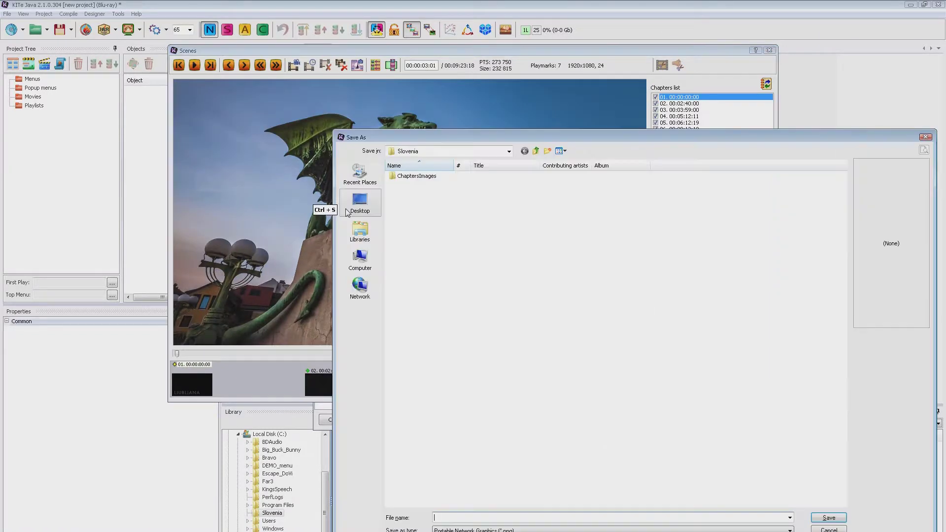
double_click(404, 180)
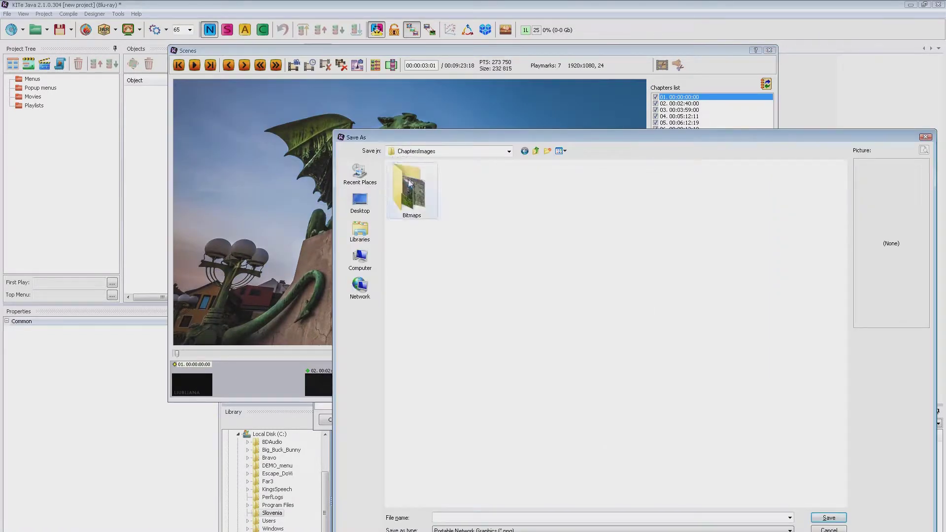
double_click(409, 183)
left_click(482, 517)
left_click(483, 530)
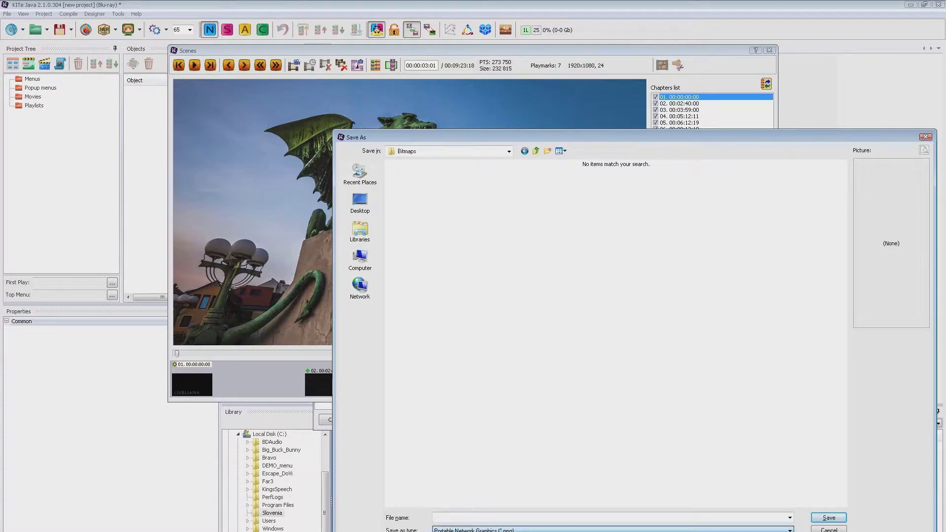
double_click(410, 204)
left_click(503, 297)
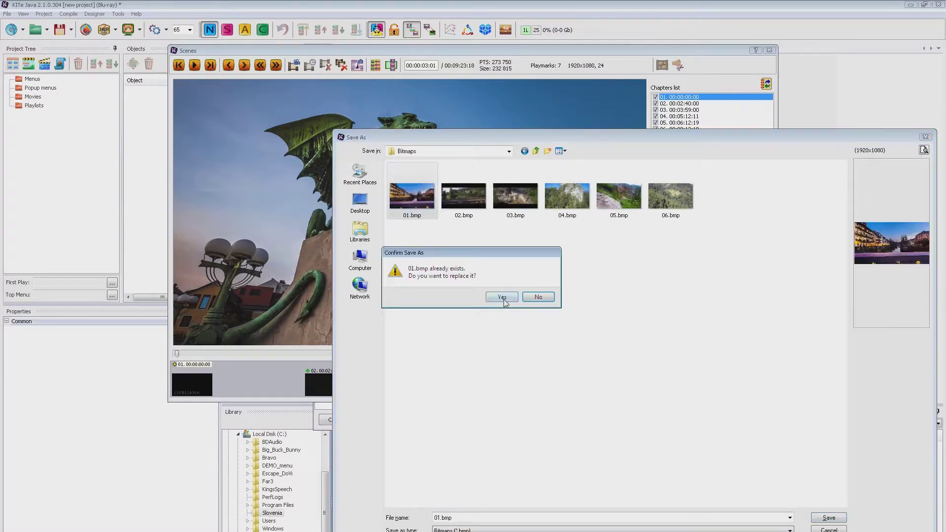
Step: Replace 02.bmp with chapter 2's frame at 00:02:52:03
key("alt+Right")
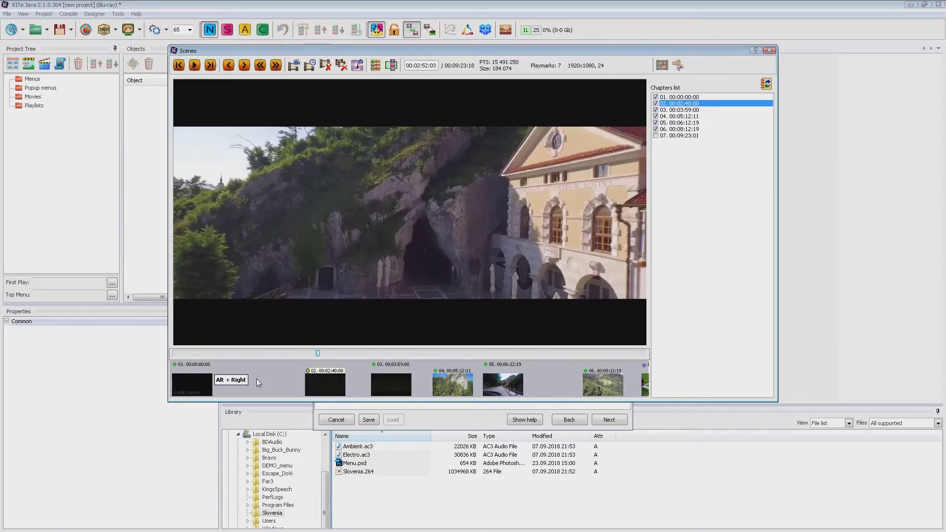
key("ctrl+s")
double_click(464, 195)
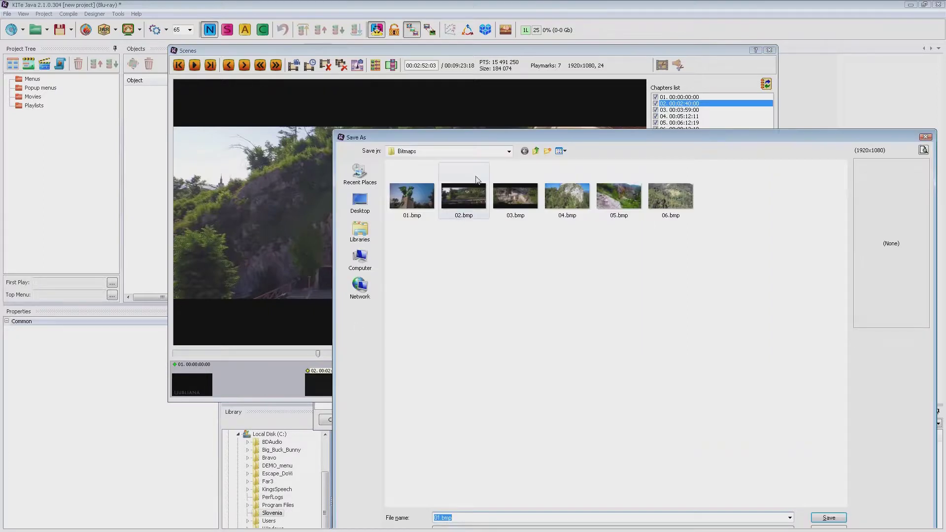
left_click(501, 297)
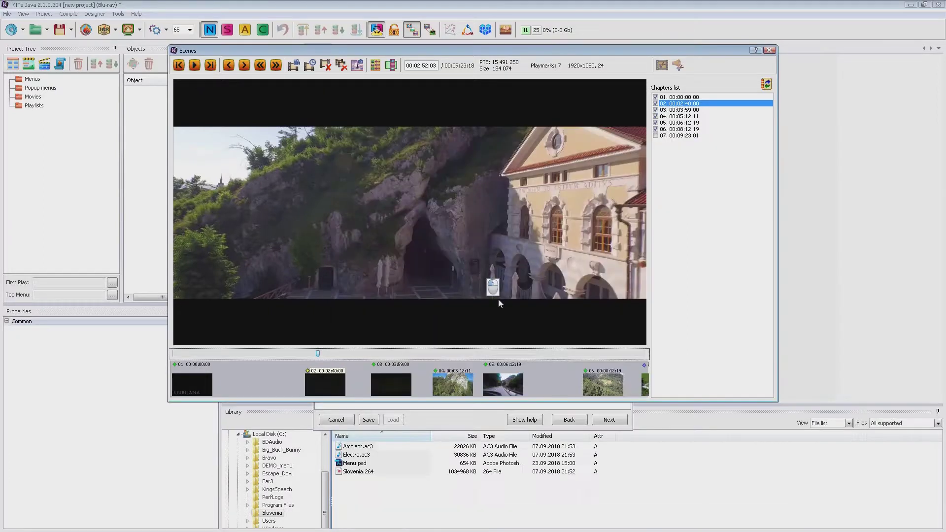
Step: Replace 03.bmp with chapter 3's frame at 00:04:09:16
left_click(392, 382)
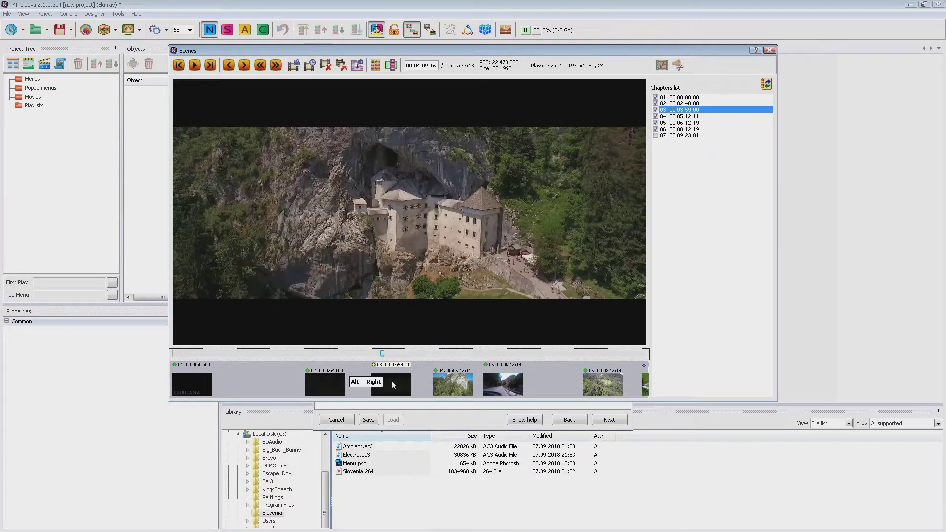
left_click(357, 69)
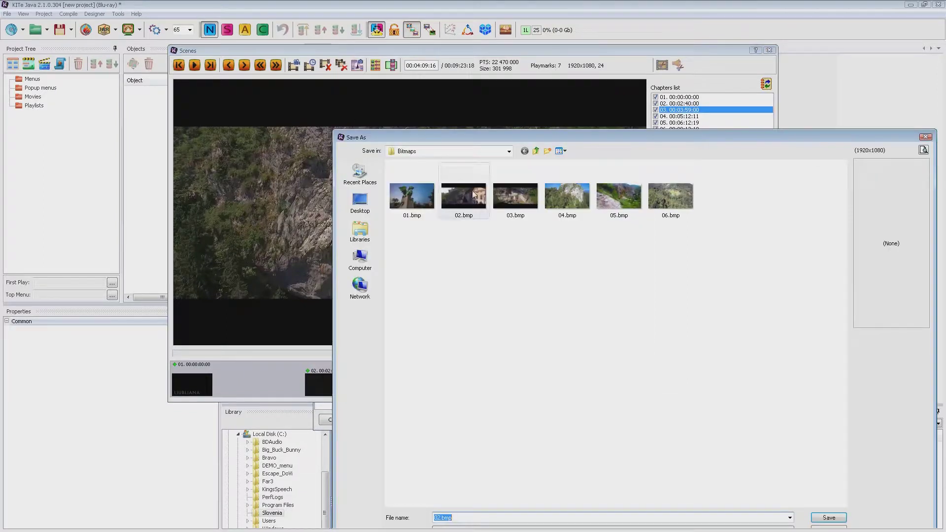
double_click(516, 195)
left_click(516, 296)
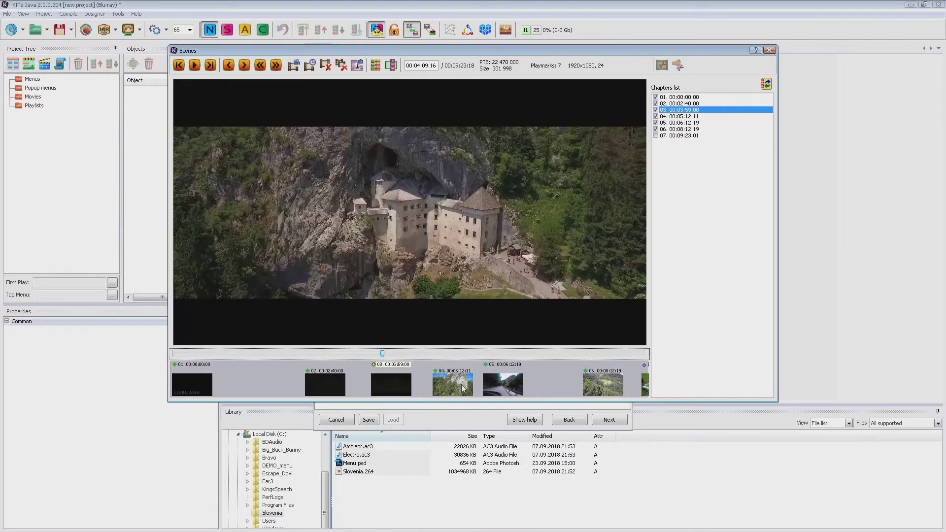
Step: Replace 04.bmp with chapter 4's frame at 00:05:28:23
left_click(463, 387)
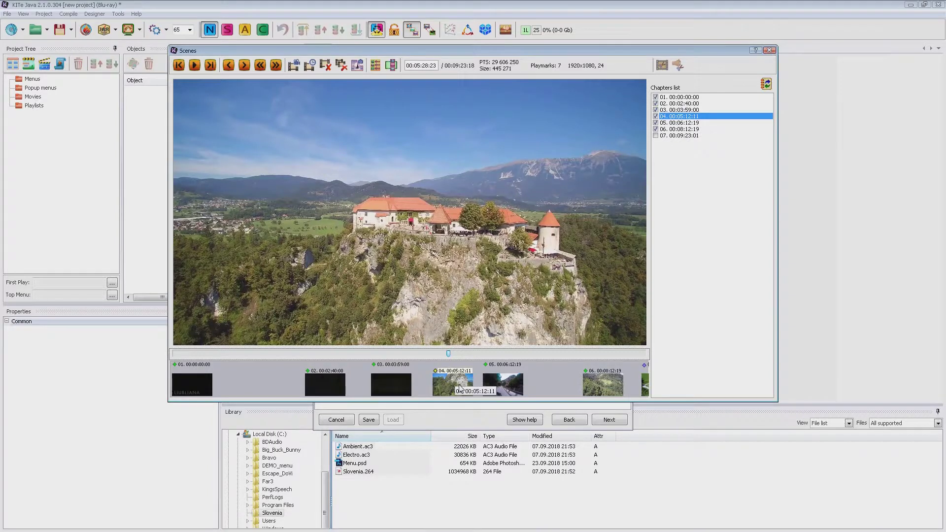
key("ctrl+s")
double_click(571, 200)
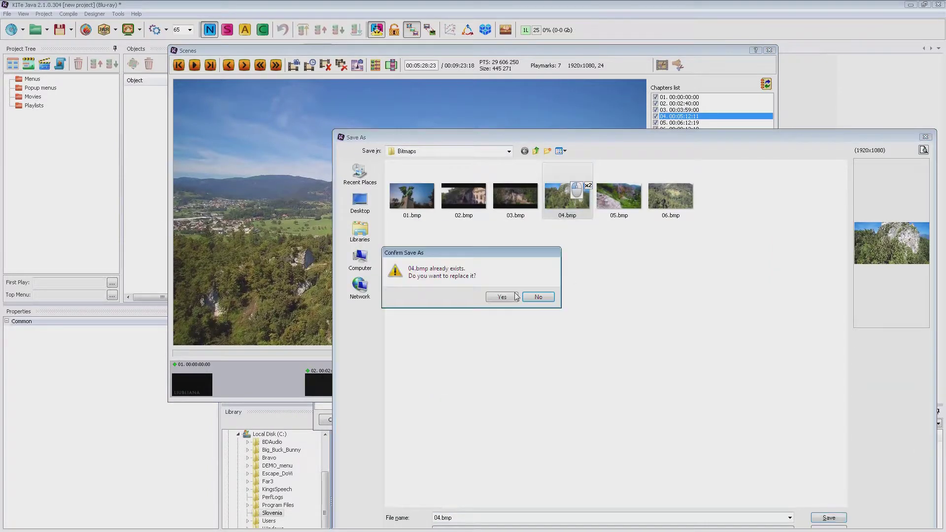
left_click(512, 297)
Step: Replace 06.bmp with chapter 6's frame at 00:08:43:03
left_click(606, 385)
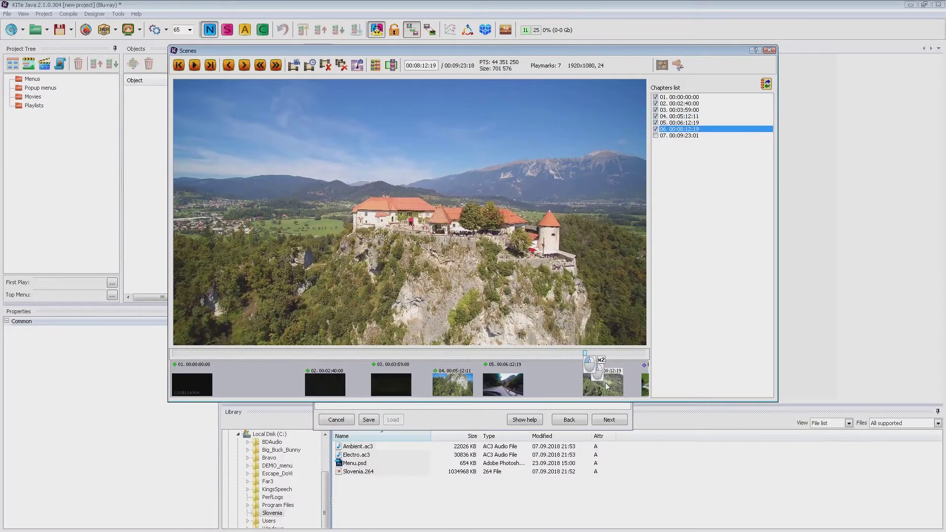
key("alt+Right")
key("alt+Right")
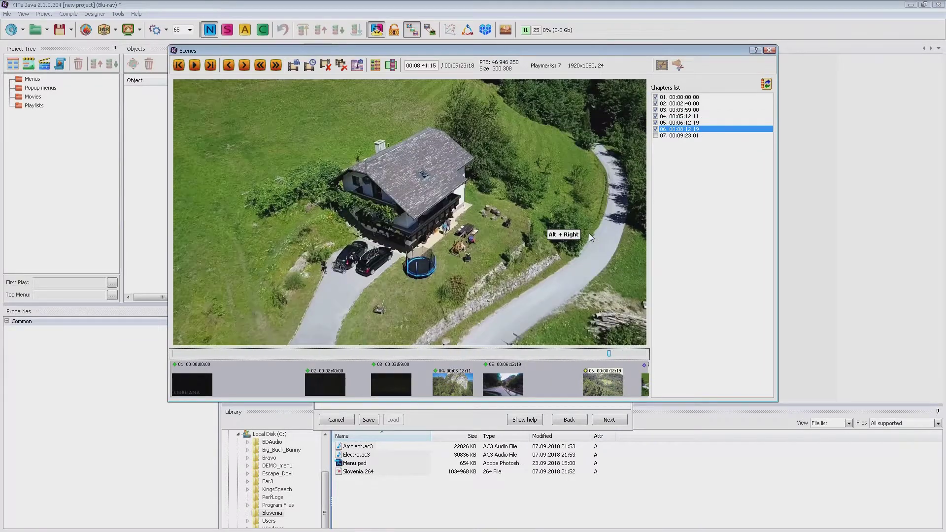
key("alt+Right")
key("alt+Left")
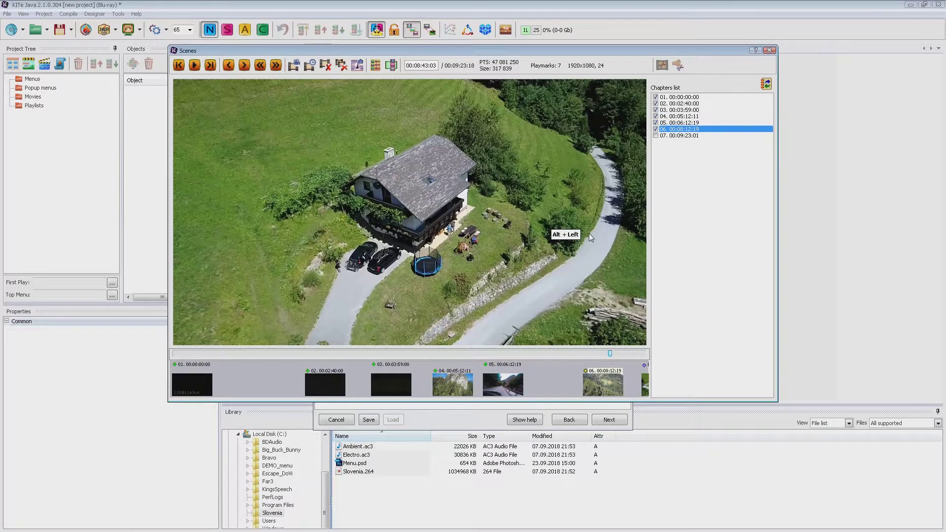
left_click(357, 65)
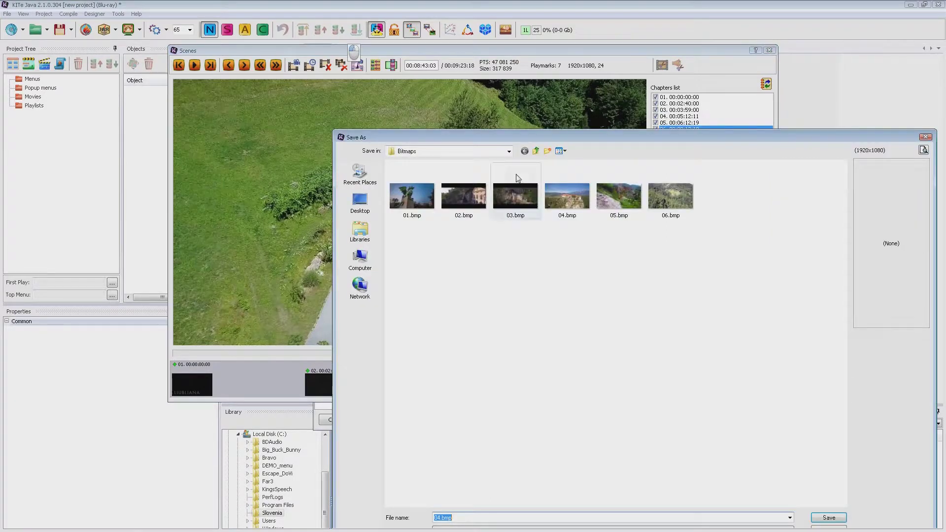
double_click(675, 199)
left_click(512, 297)
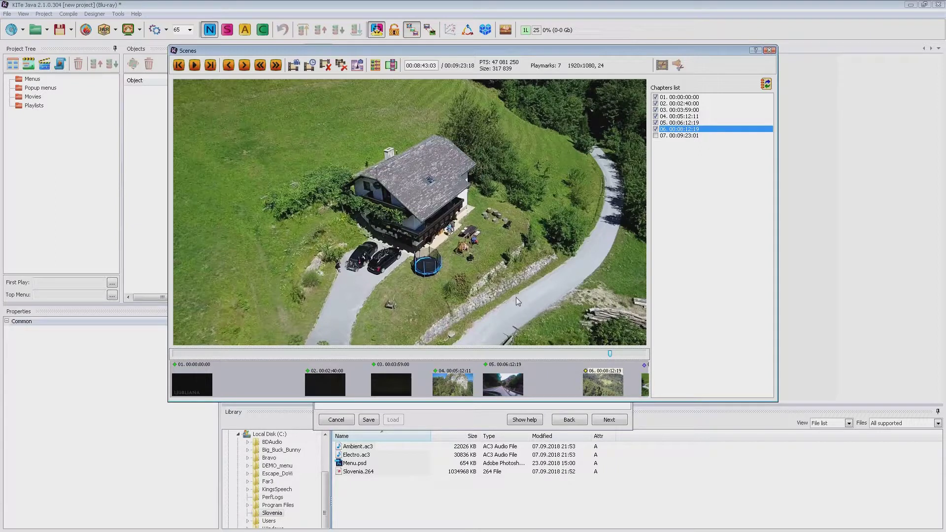
Step: Save the lake frame at 00:06:02:08, before chapter 5, as PNG image bg in the Slovenia folder and close the scene editor
left_click(497, 381)
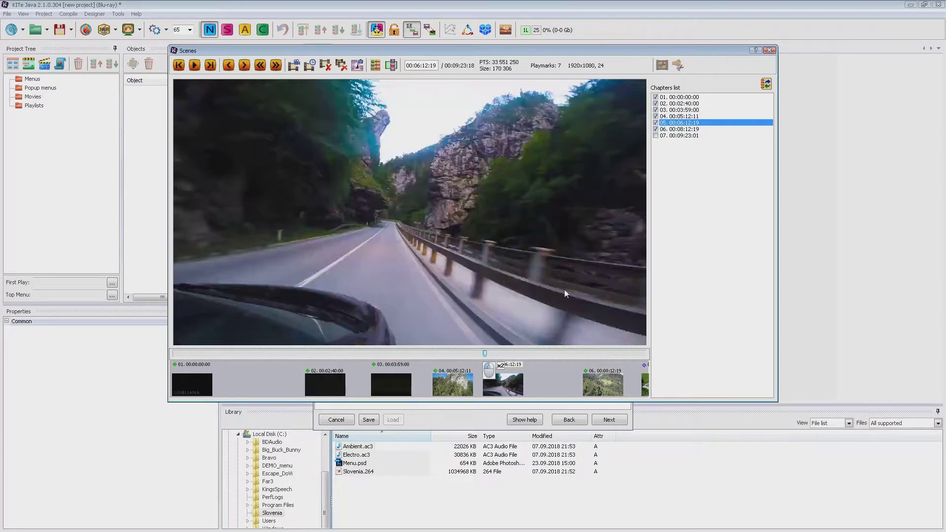
key("alt+Left")
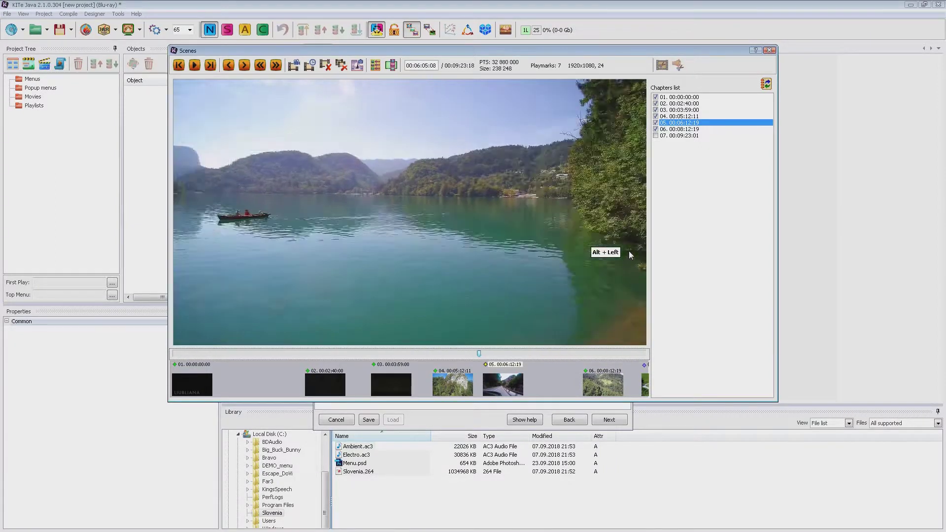
key("alt+Left")
key("ctrl+s")
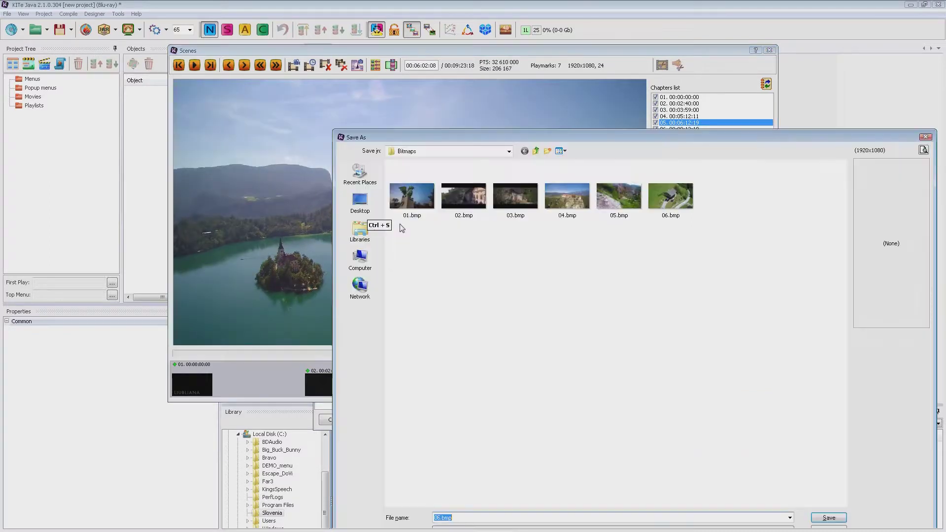
left_click(536, 150)
left_click(535, 151)
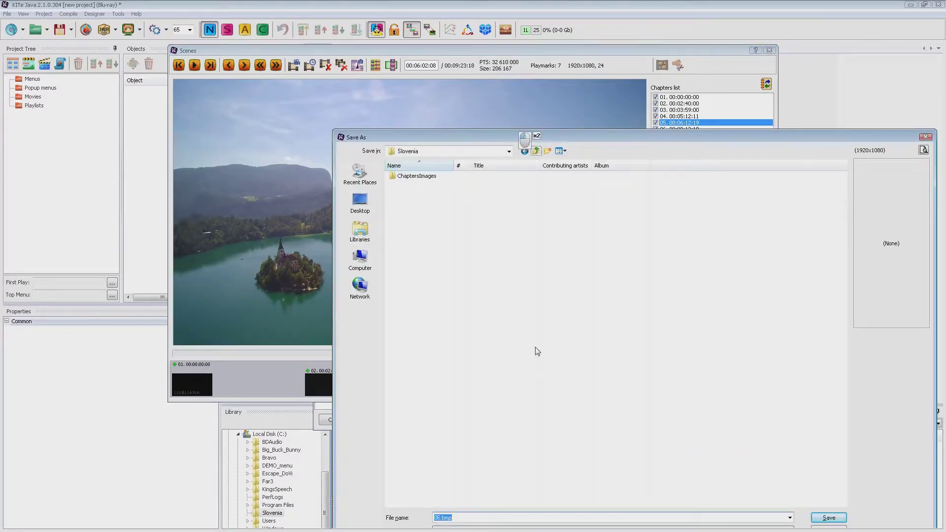
left_click(611, 527)
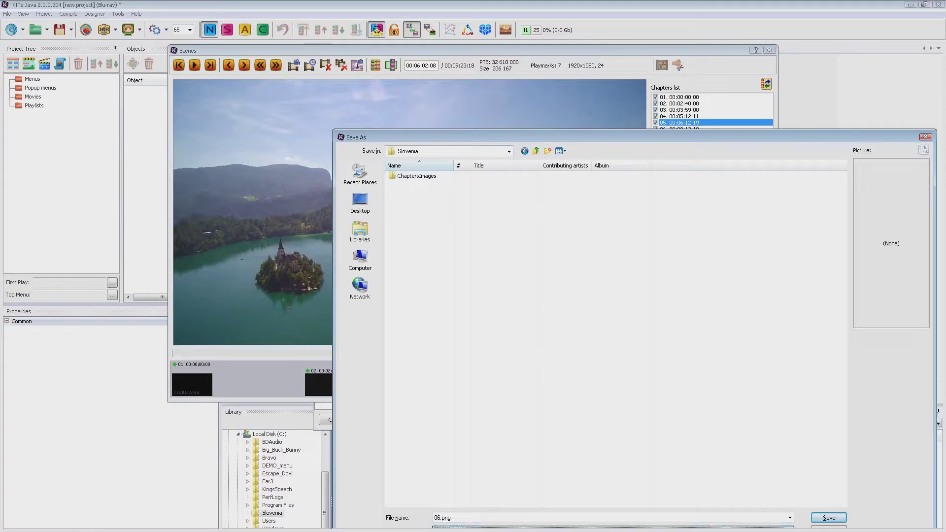
type("bg")
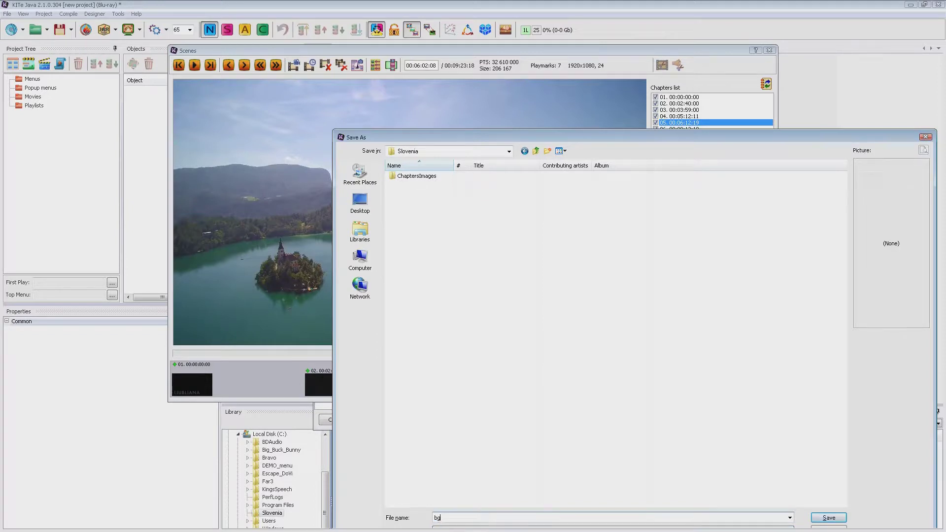
key("Return")
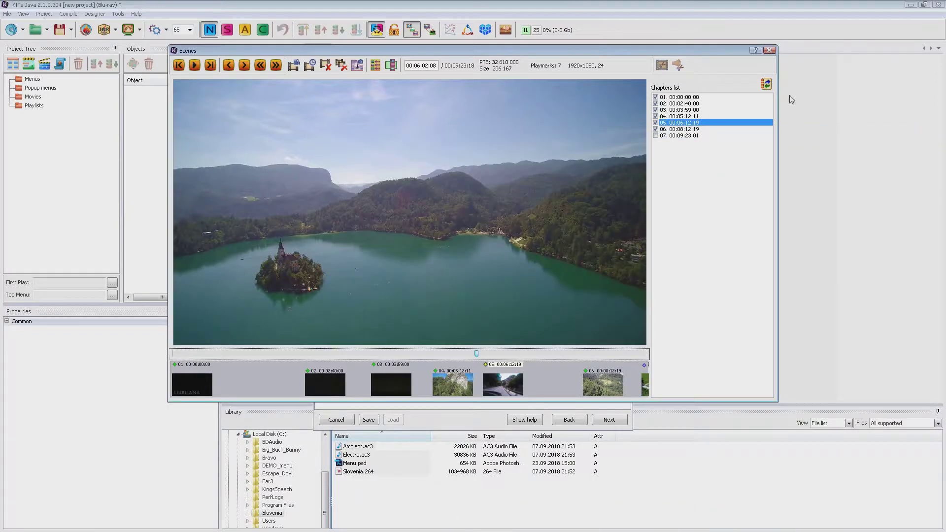
left_click(770, 52)
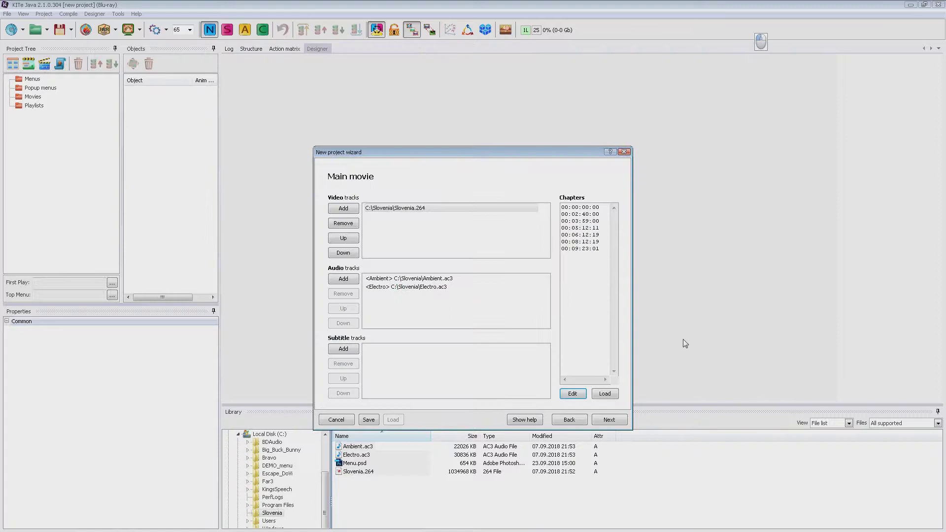
Step: Set the main menu to be imported from Menu.psd, with bg.png as the menu's video track
left_click(610, 421)
left_click(609, 420)
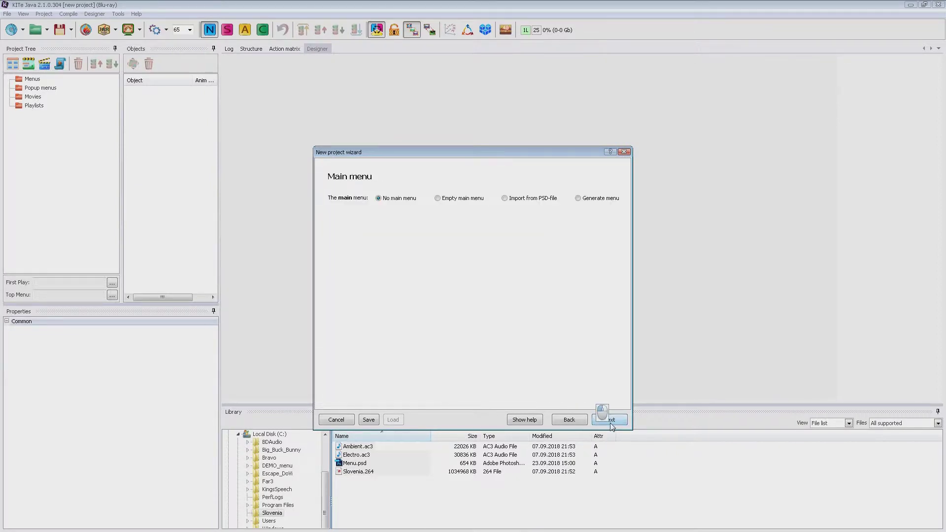
left_click(540, 201)
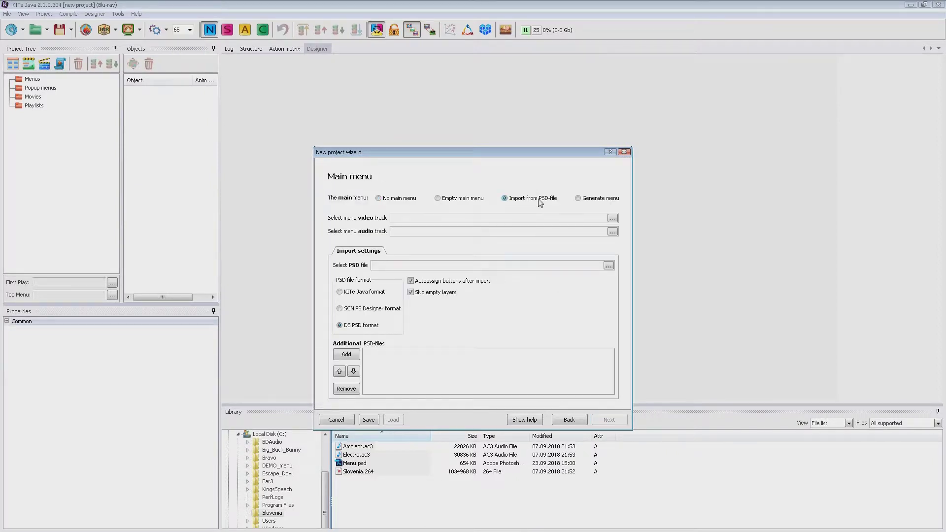
left_click(613, 219)
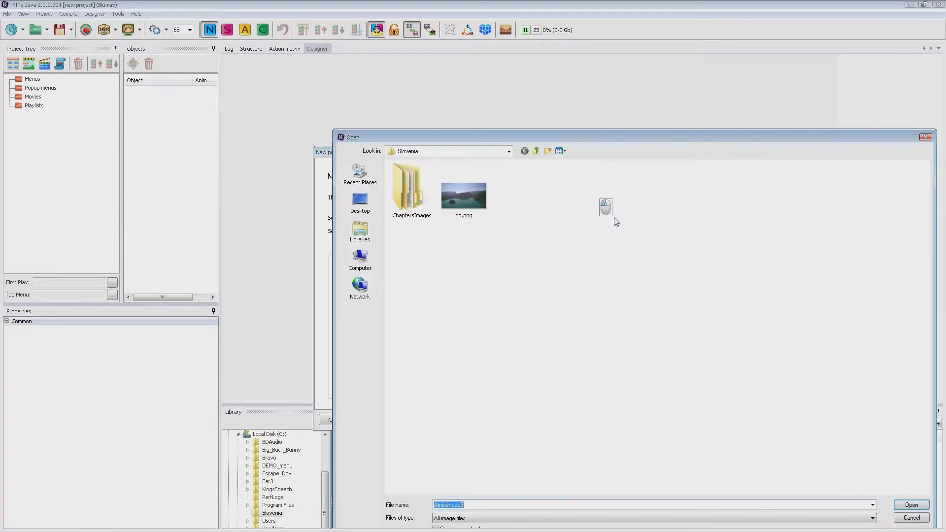
double_click(461, 198)
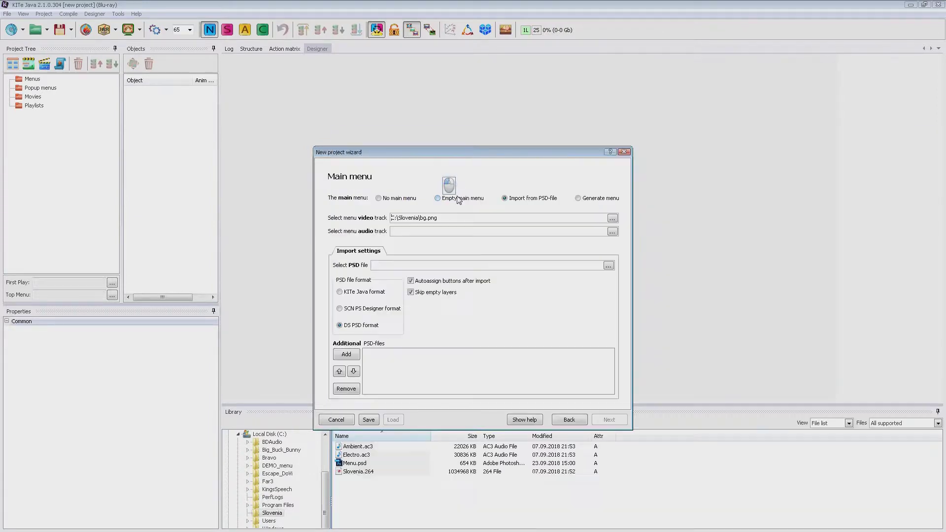
left_click(608, 266)
double_click(412, 203)
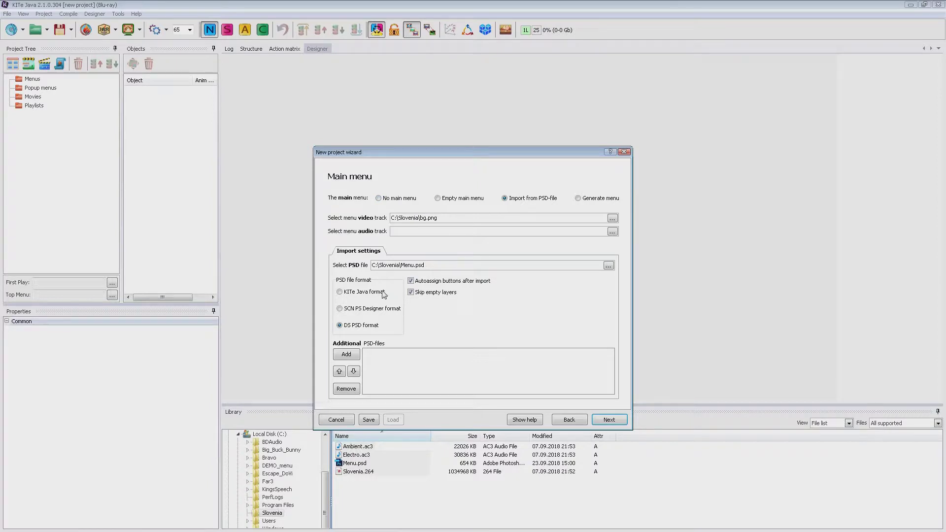
Step: Set the PSD import to KITe Java format, turn off skipping of empty layers, and enable the carousel menu with its menu chosen
left_click(370, 295)
left_click(425, 294)
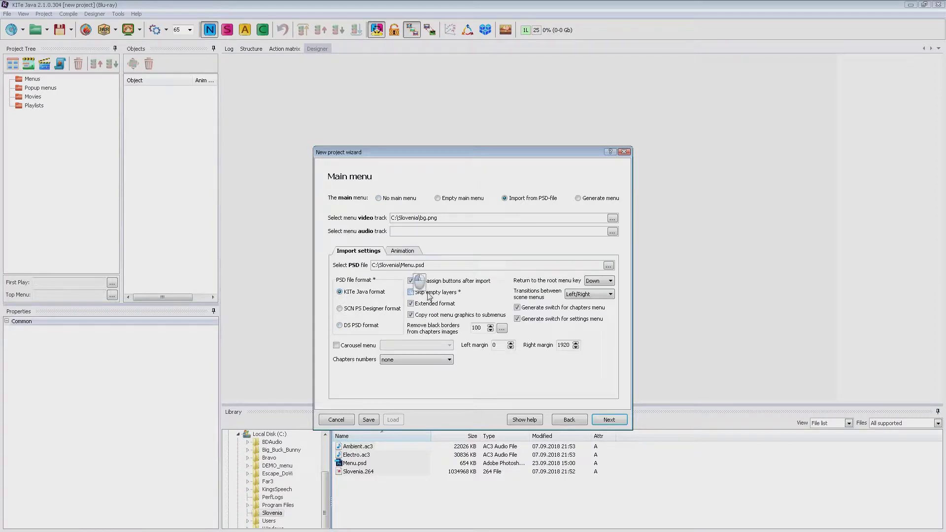
left_click(362, 346)
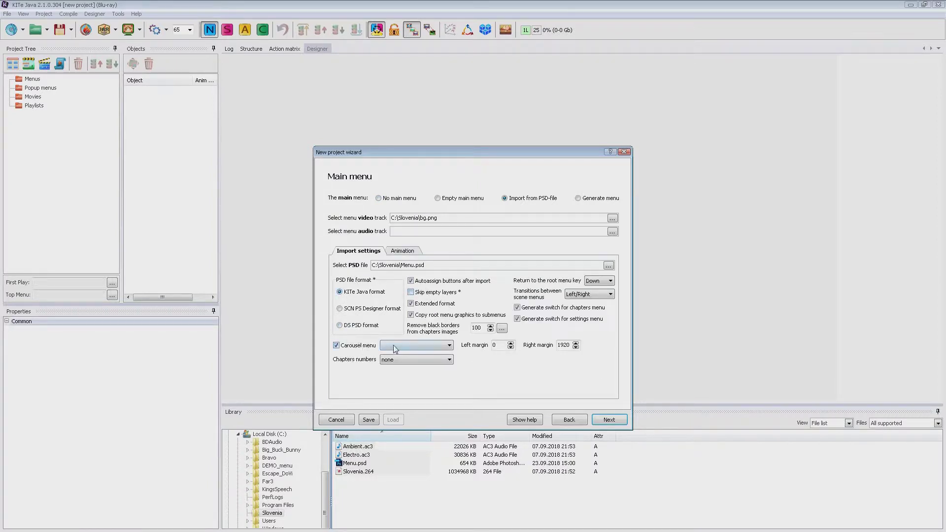
left_click(394, 345)
left_click(396, 360)
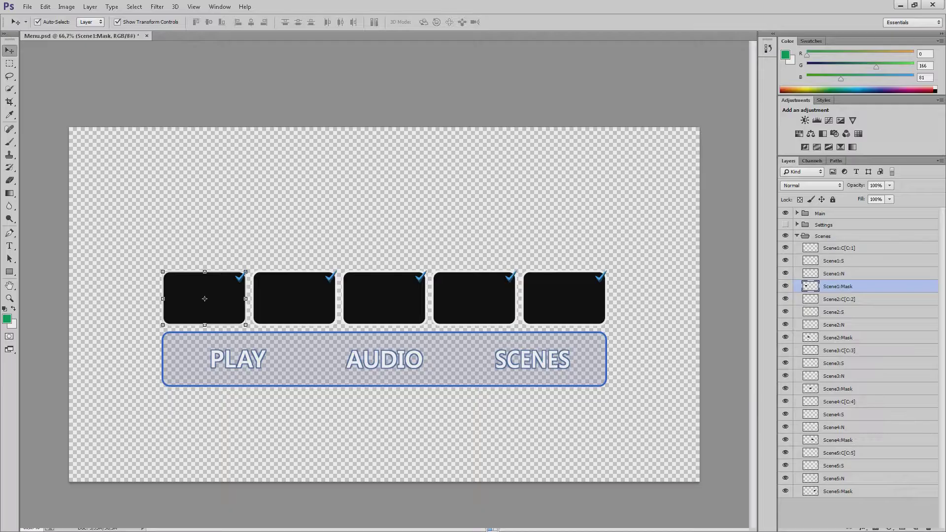
Step: Measure from the Photoshop canvas's left edge to the first scene frame, and set KITe Java's carousel margins to 280 left and 1640 right
left_click(9, 65)
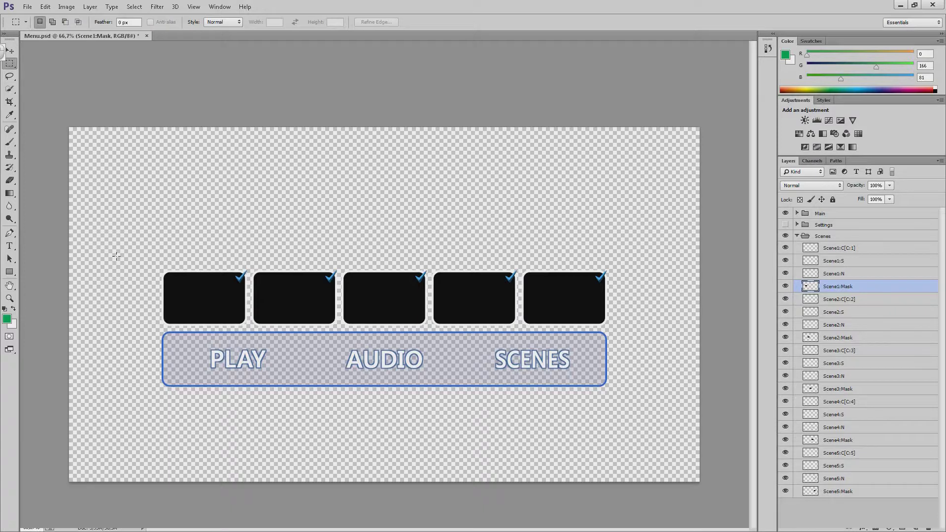
left_click_drag(66, 253, 161, 317)
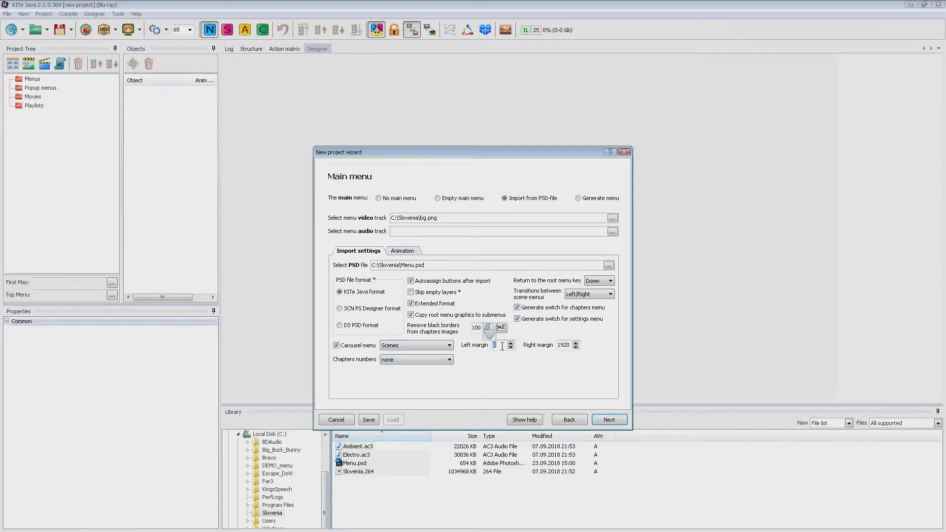
double_click(502, 346)
key("Tab")
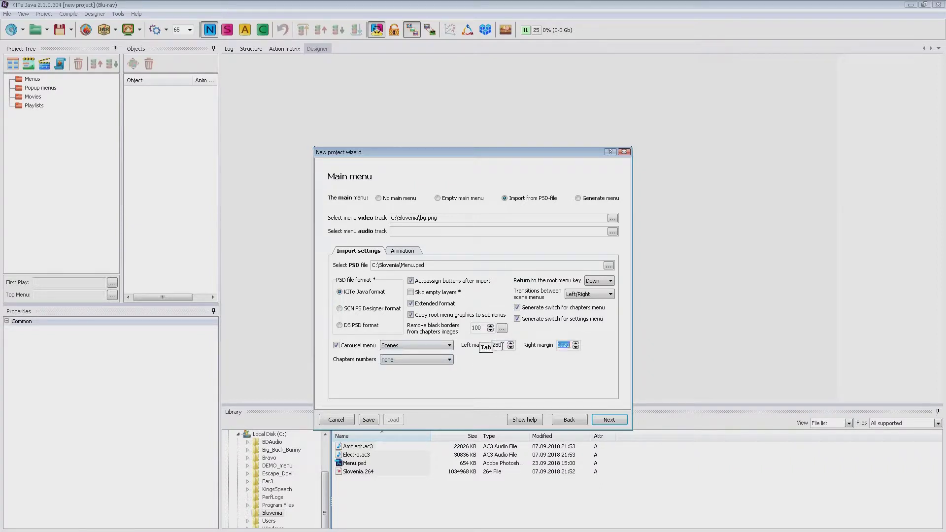
type("1")
key("Tab")
Step: Place the chapter numbers at Bottom center and set their font to Adobe Heiti Std R
left_click(404, 361)
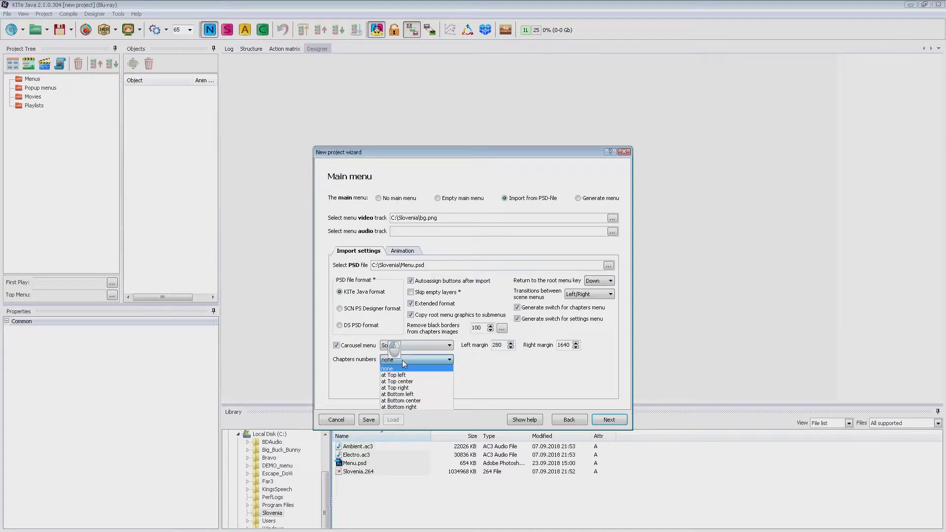
left_click(418, 403)
left_click(477, 374)
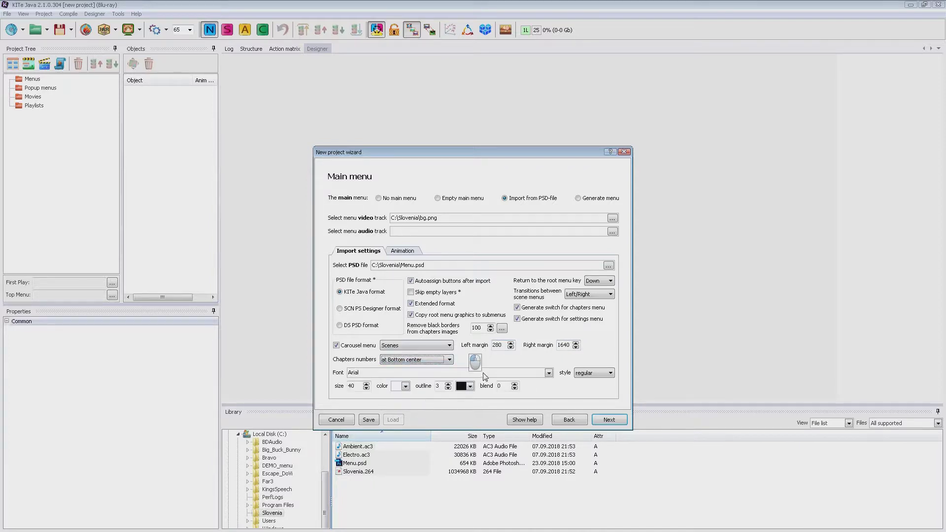
left_click(475, 383)
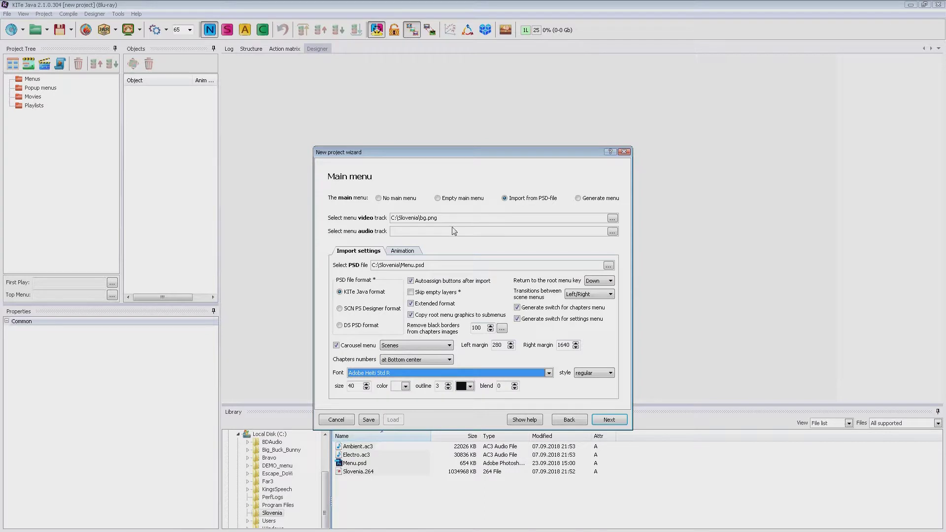
Step: Keep the default animations, import the popup menu from PSD with the main menu's settings copied, and finish the wizard
left_click(404, 252)
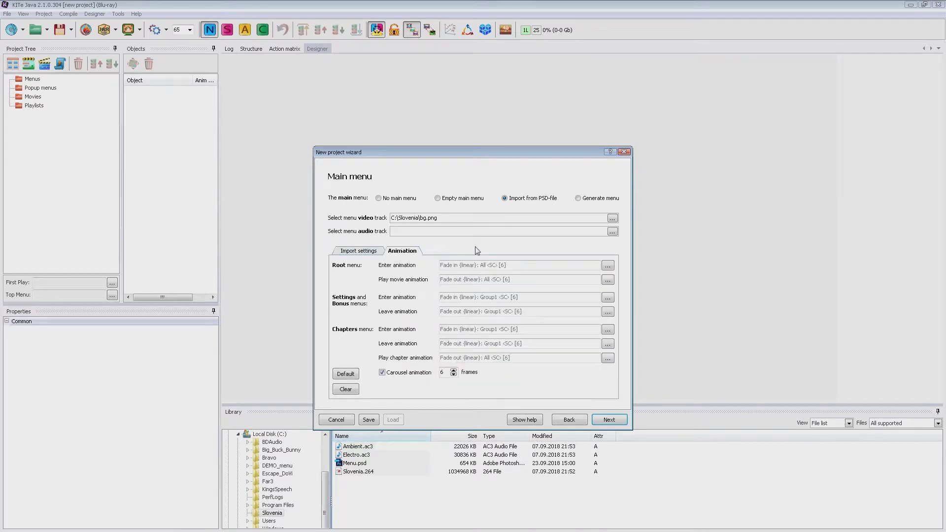
left_click(609, 420)
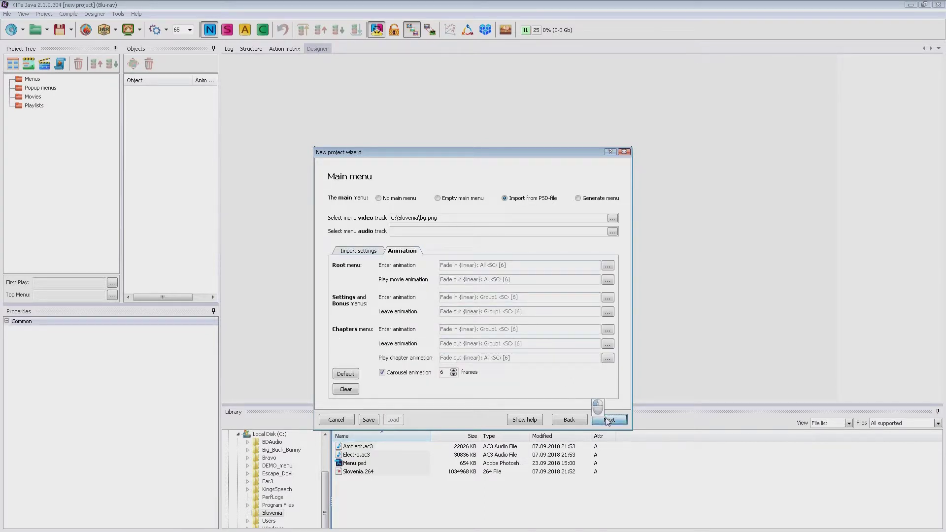
left_click(522, 200)
left_click(386, 220)
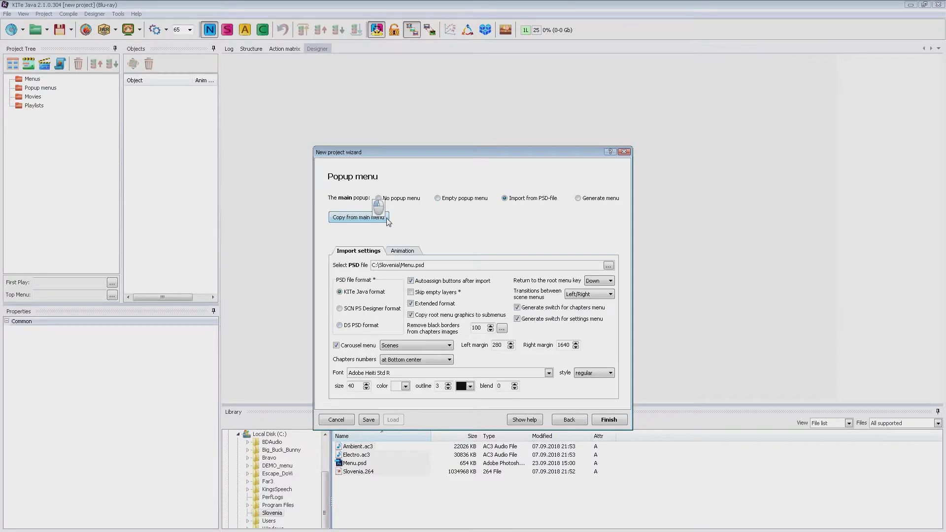
left_click(610, 421)
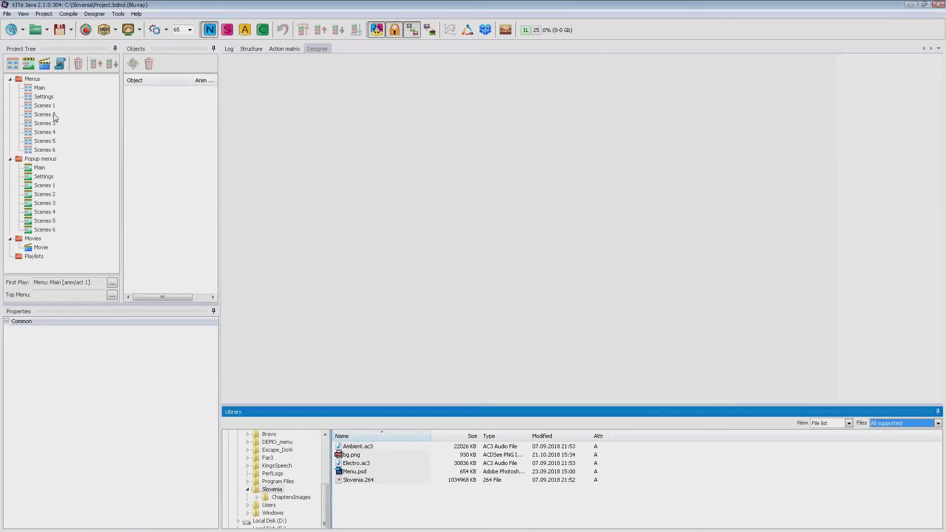
Step: Inspect the generated Main and Scenes 1 menus, and reload Project.wizard up to the main menu settings
left_click(39, 88)
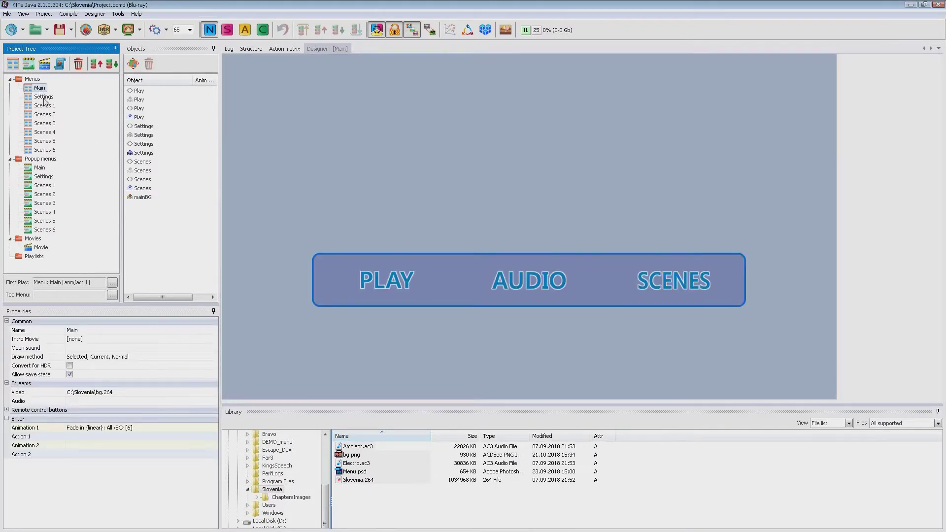
left_click(44, 105)
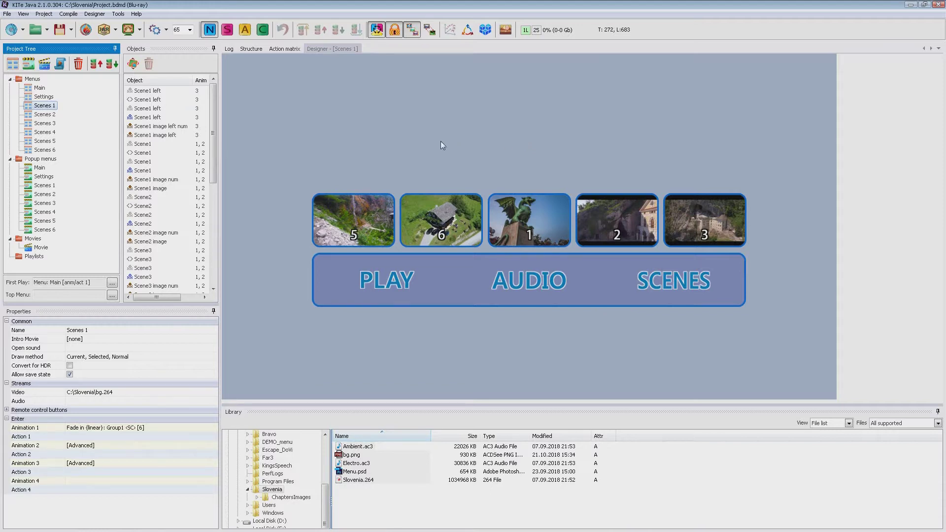
left_click(23, 30)
left_click(45, 71)
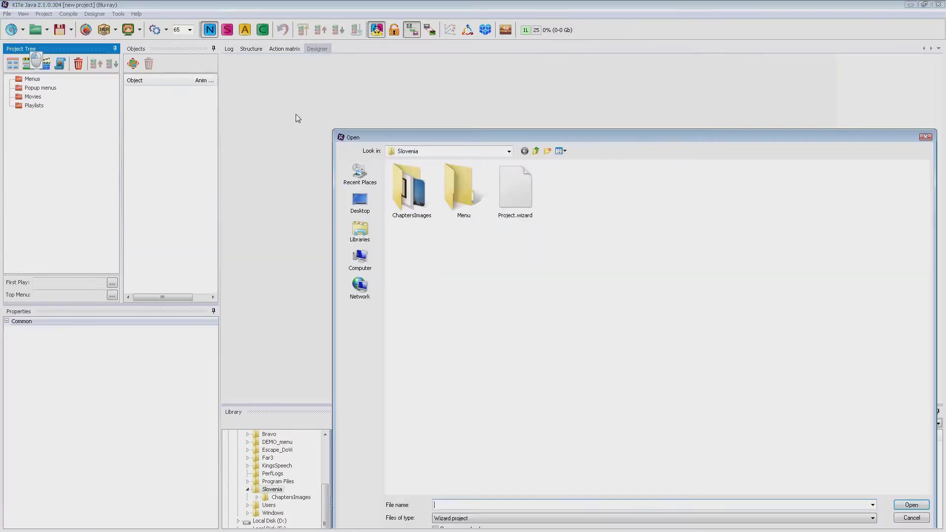
left_click(499, 185)
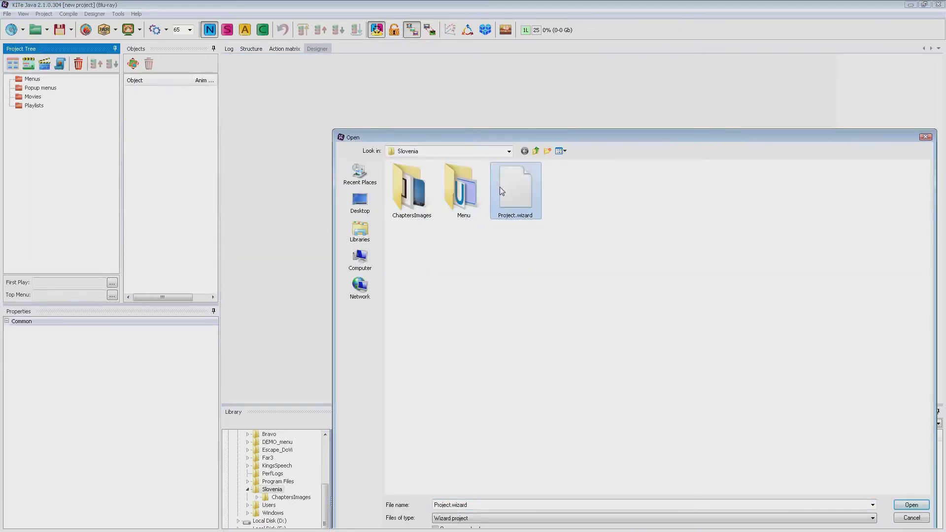
double_click(500, 187)
key("Return")
key("Return")
key("Return")
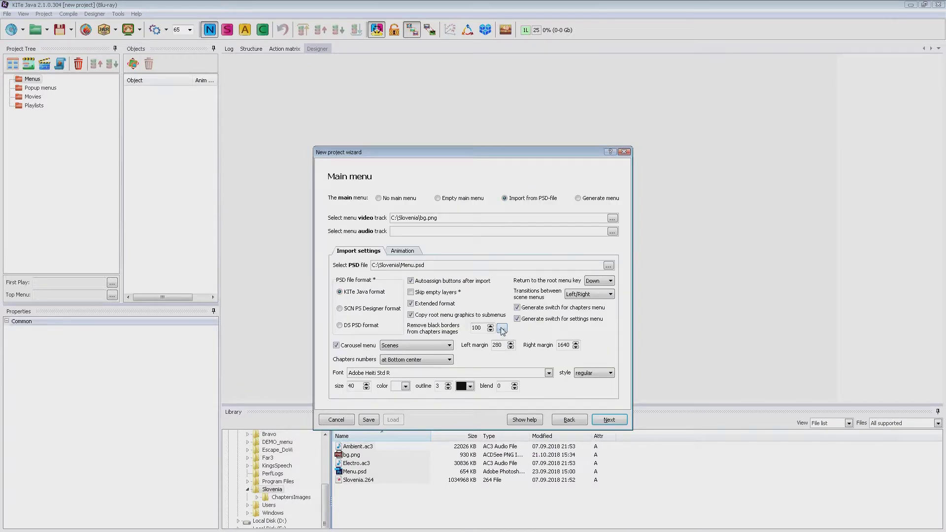
Step: Set the black border removal for chapter images to 165 and regenerate the project
left_click(502, 328)
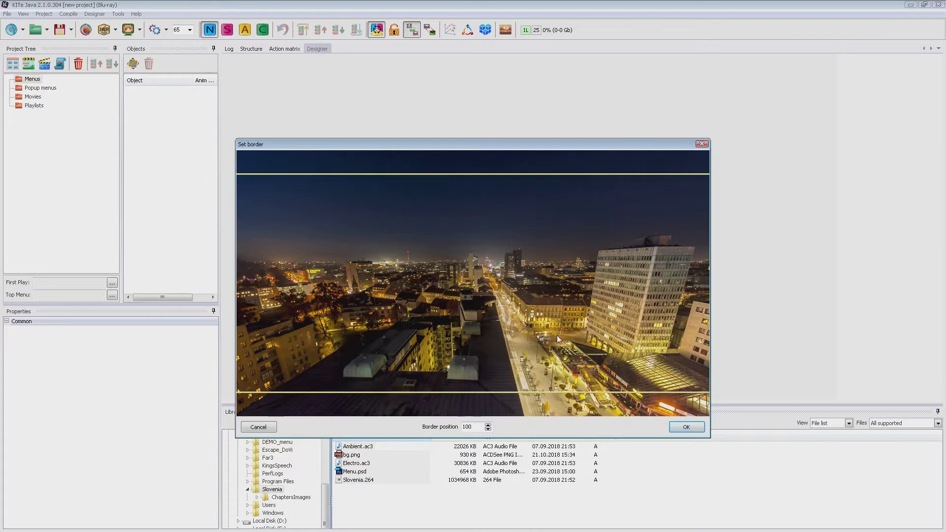
left_click(702, 144)
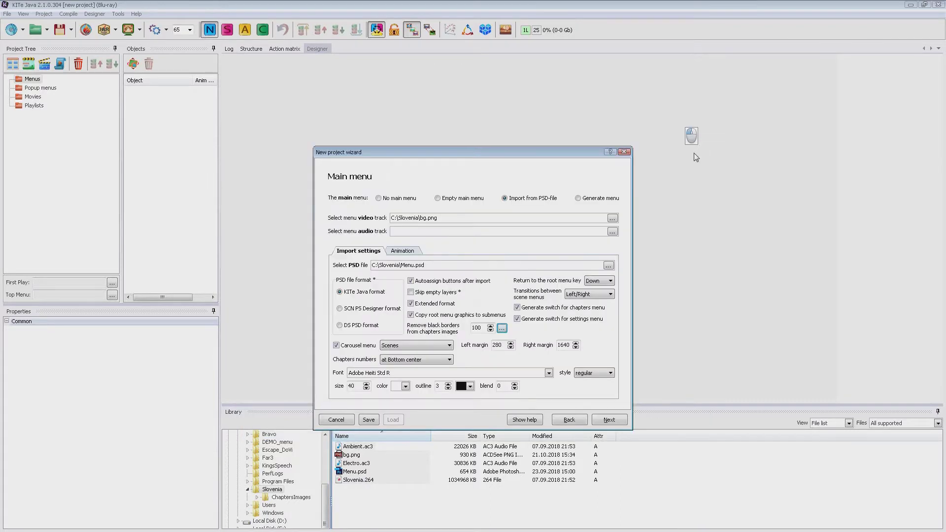
double_click(476, 327)
type("165")
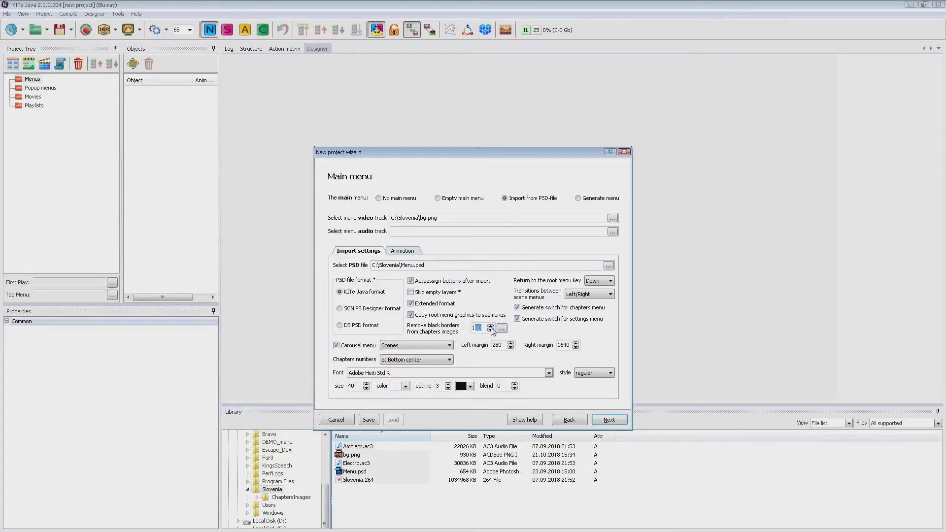
left_click(616, 424)
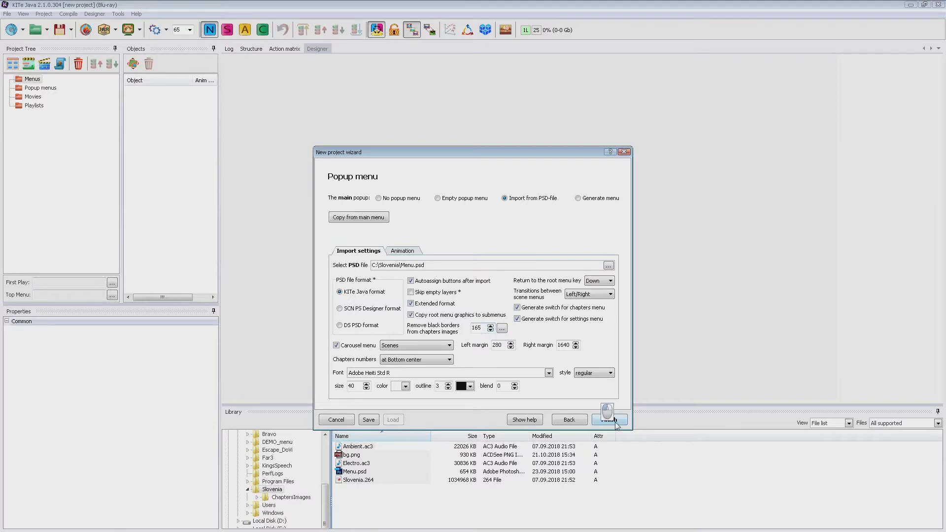
left_click(609, 420)
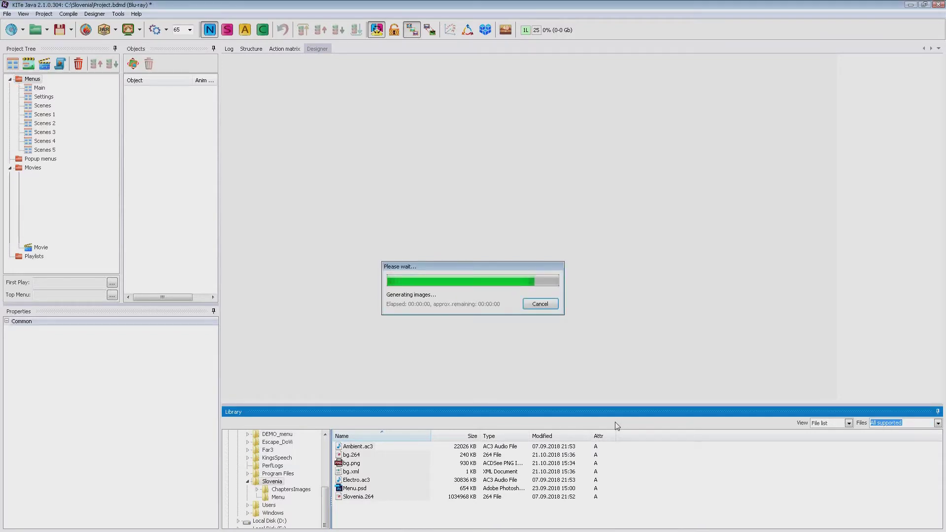
Step: Inspect the Scenes 1 menu, the First Play setting, and the ENTER action of the popup Main menu's MENU button
left_click(48, 106)
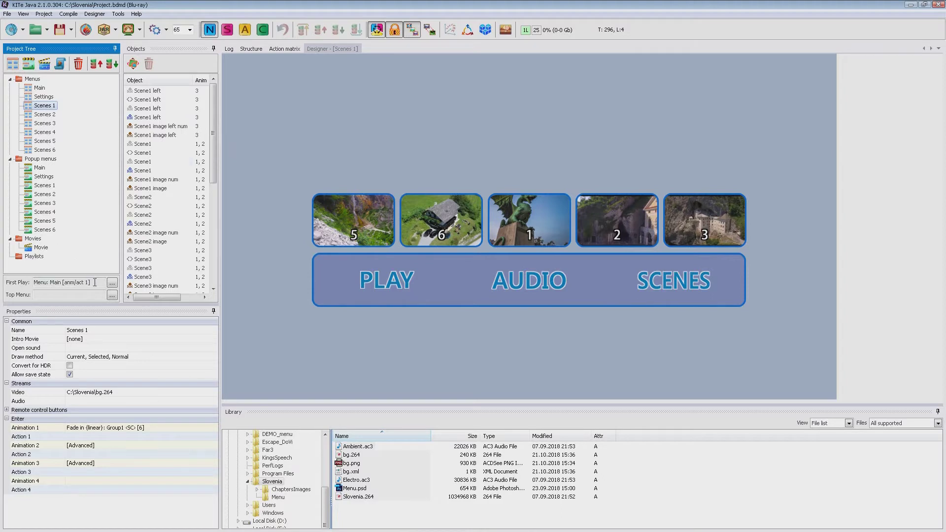
left_click_drag(94, 283, 49, 275)
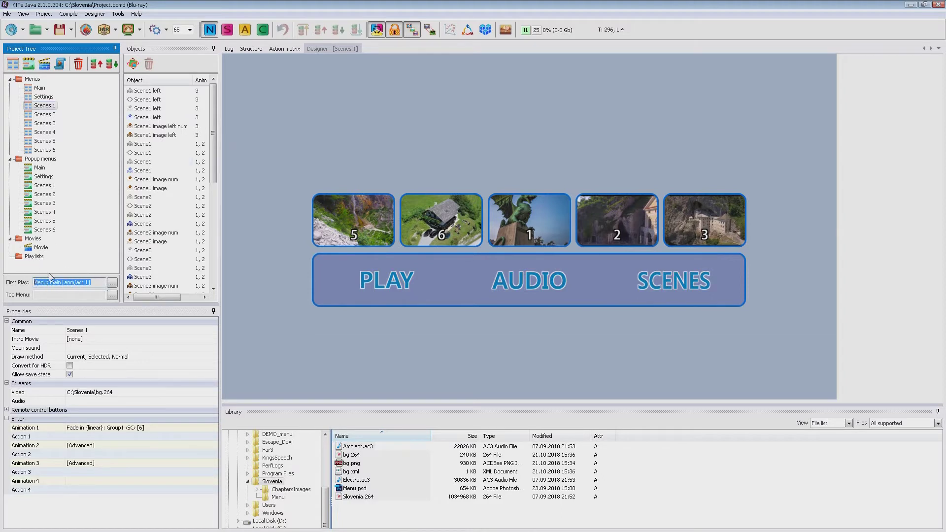
left_click(40, 167)
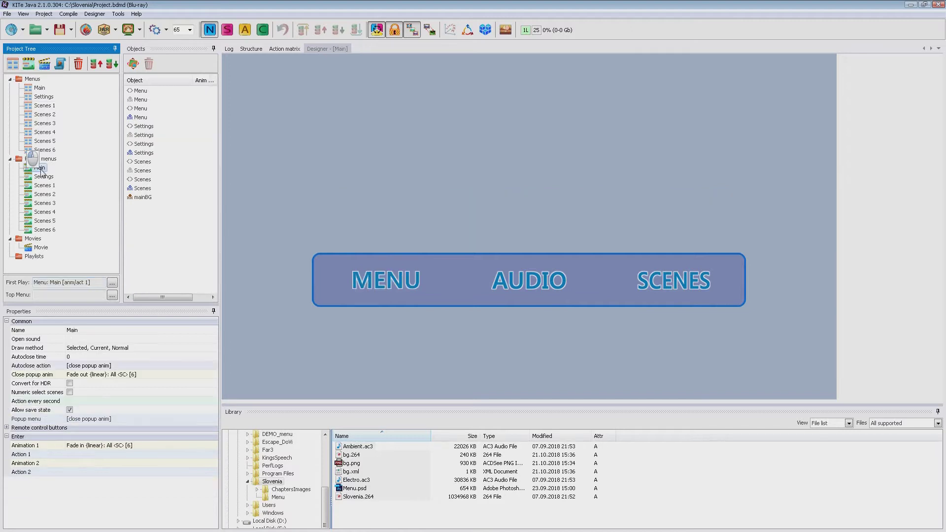
left_click(368, 273)
left_click(166, 454)
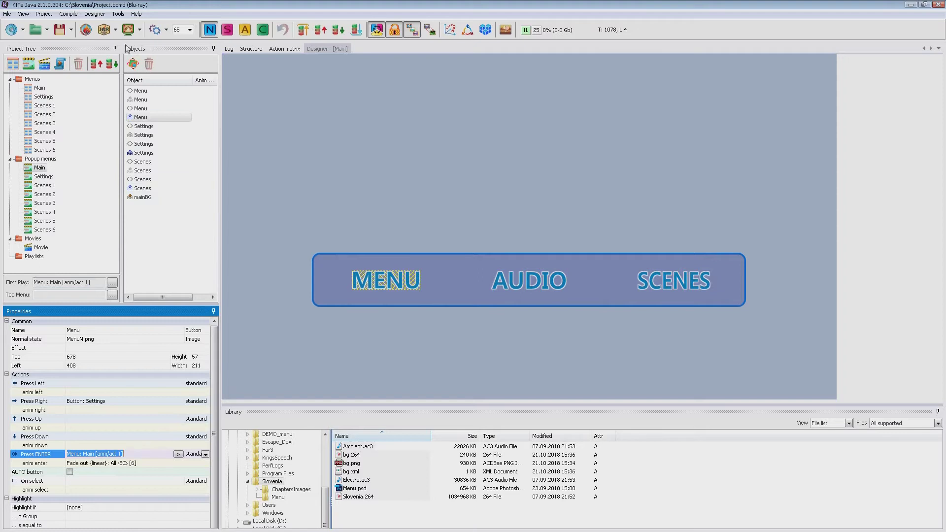
Step: Start the project simulation and open the AUDIO submenu from the main menu
left_click(128, 30)
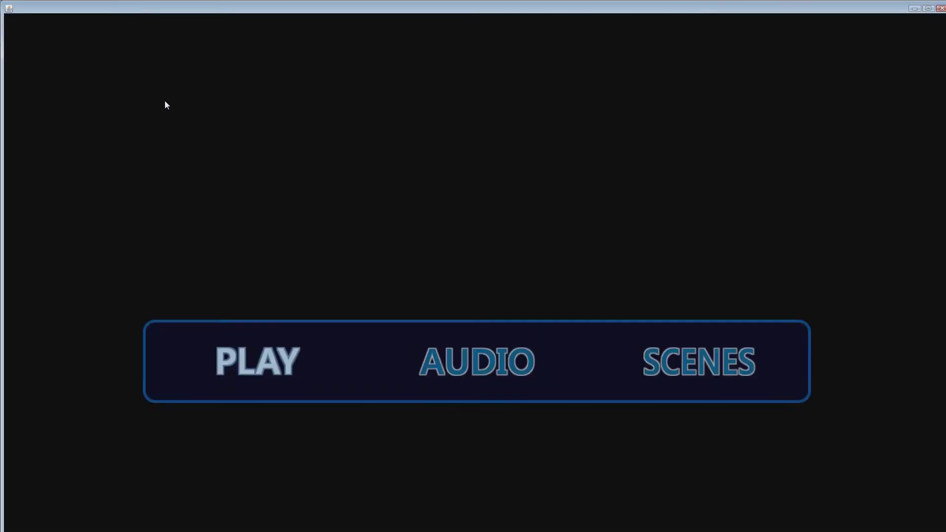
key("Right")
key("Right")
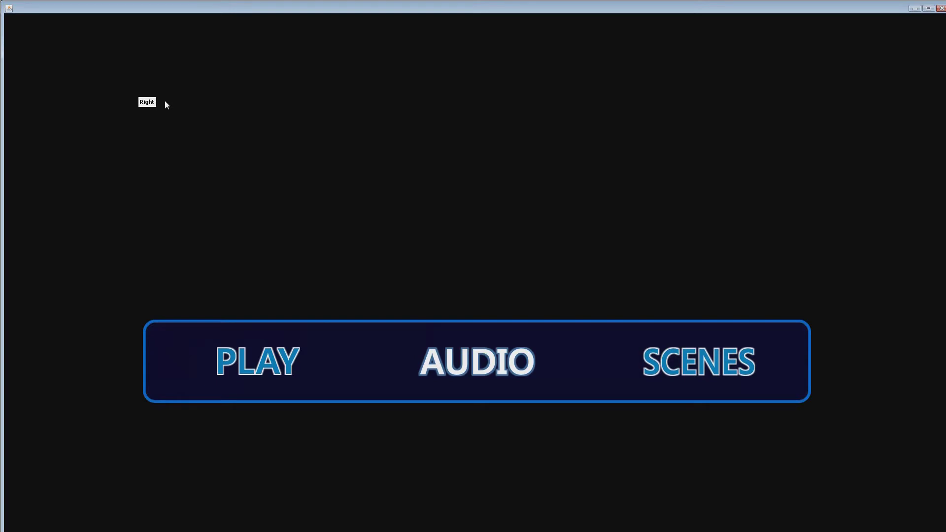
key("Left")
key("Up")
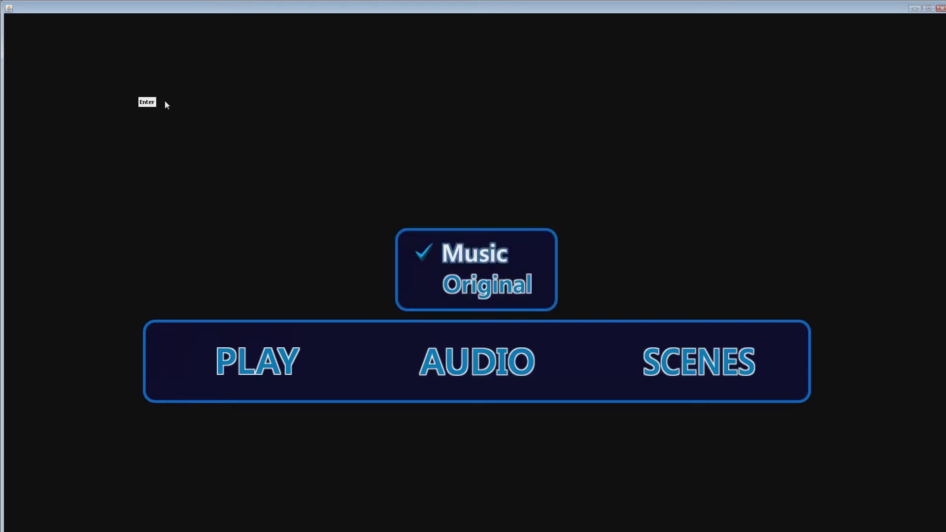
Step: Open the SCENES carousel in the simulated main menu and move through it from chapter 1 to chapter 4
key("Down")
key("Down")
key("Right")
key("Up")
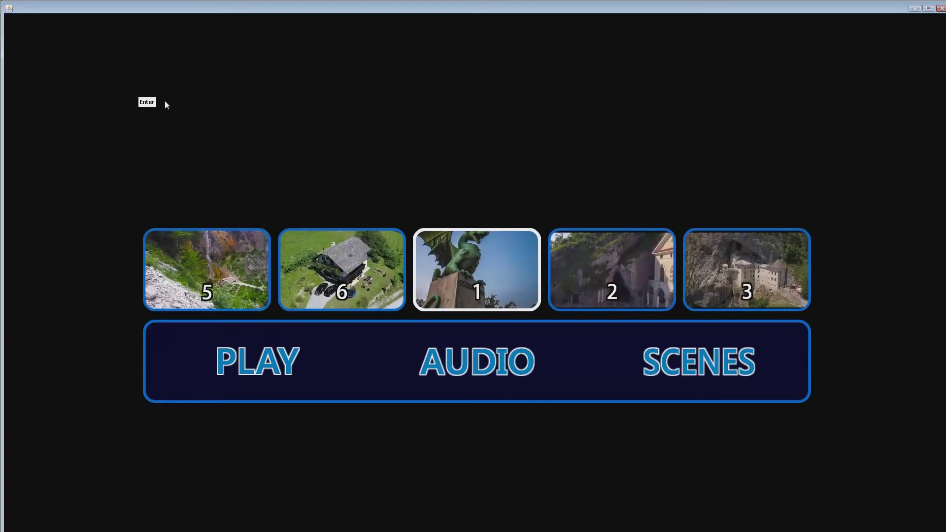
key("Right")
key("Right")
key("Right")
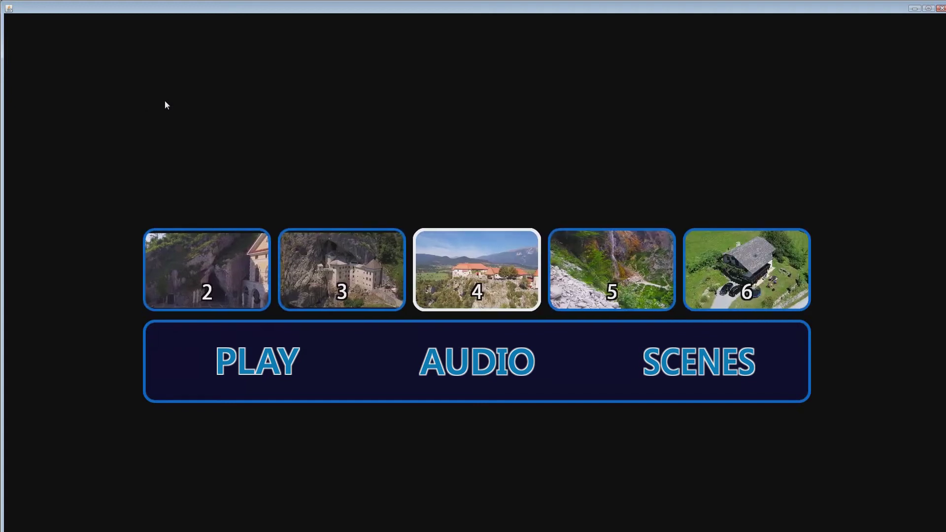
Step: Leave the scenes carousel, check the main menu's AUDIO submenu again, and return to PLAY
key("Down")
key("Left")
key("Up")
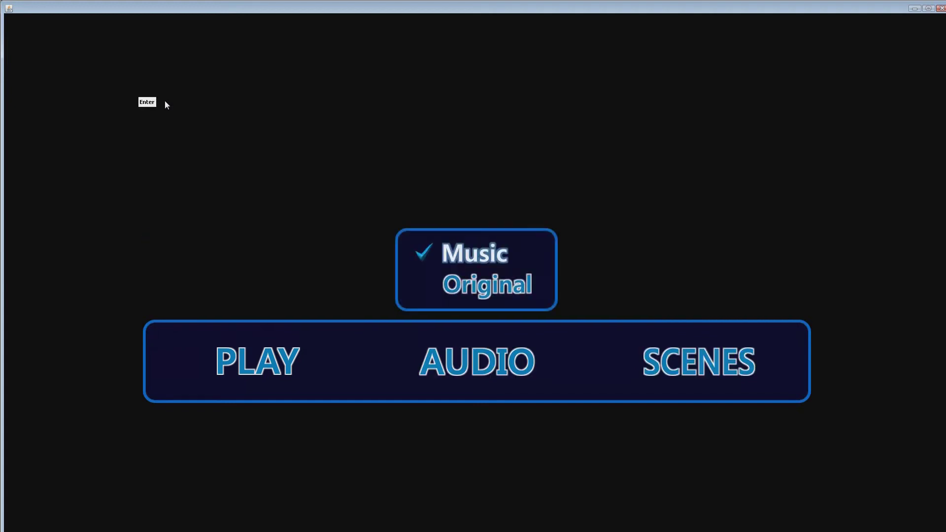
key("Down")
key("Down")
key("Left")
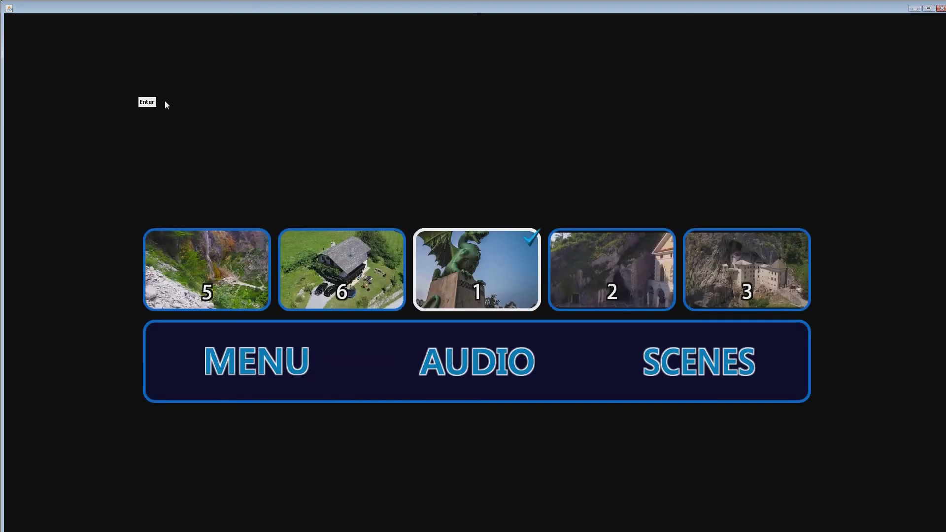
Step: Play chapter 3 from the popup menu's scenes carousel and bring up the popup menu over the movie
key("Right")
key("Right")
key("Return")
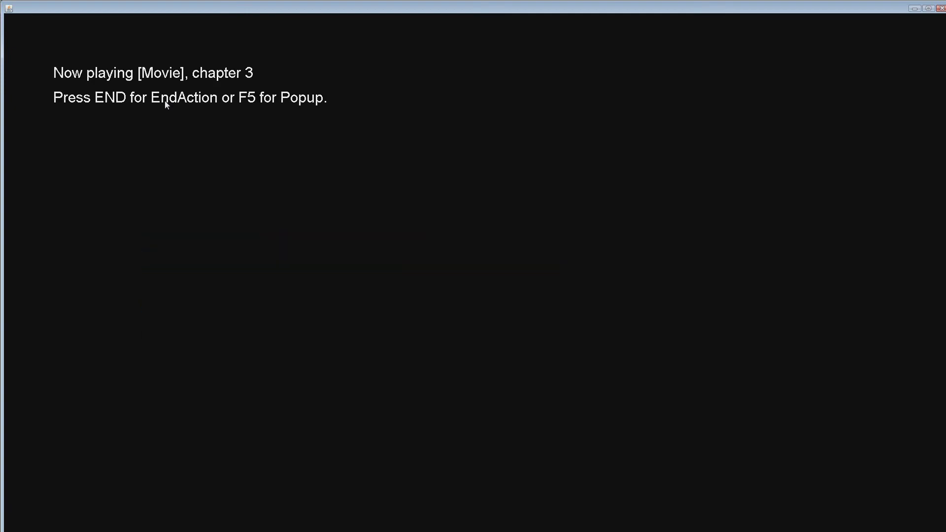
key("F5")
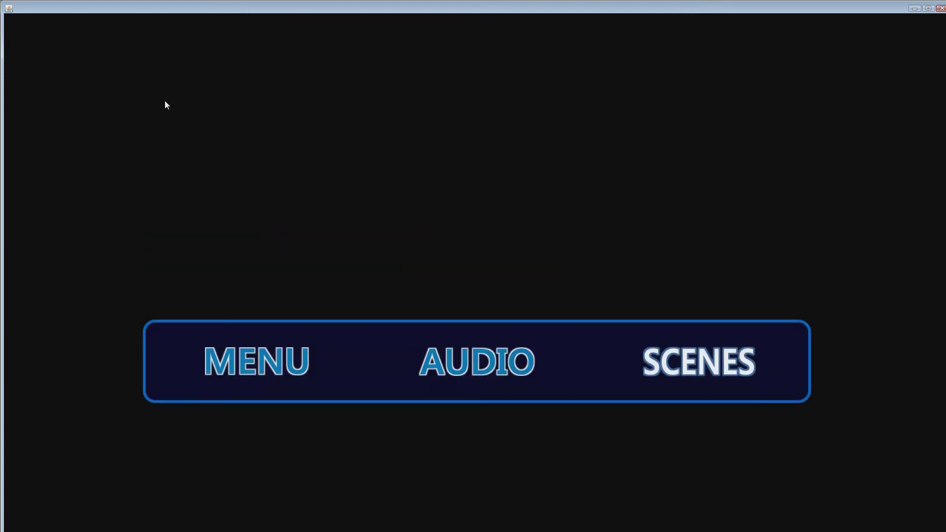
Step: Check the popup menu's AUDIO submenu and, back in the main menu, the SCENES carousel
key("Return")
key("Up")
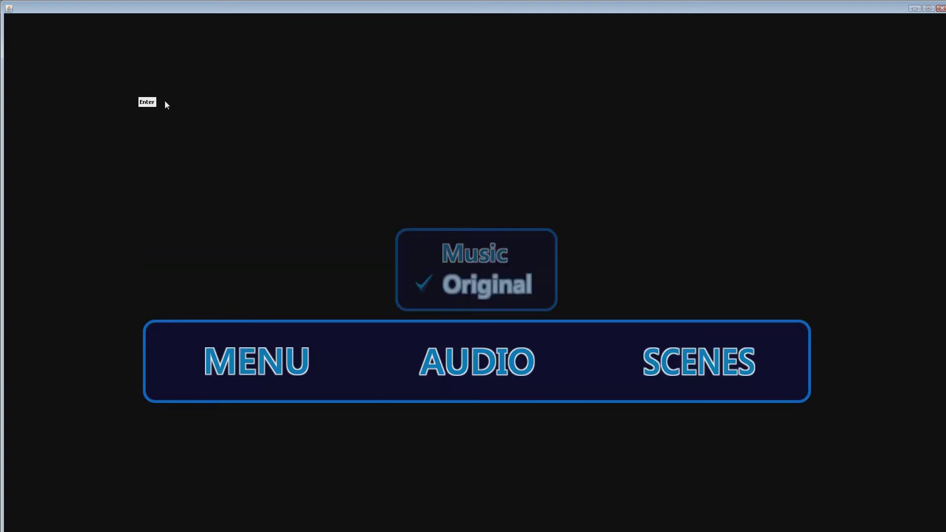
key("Return")
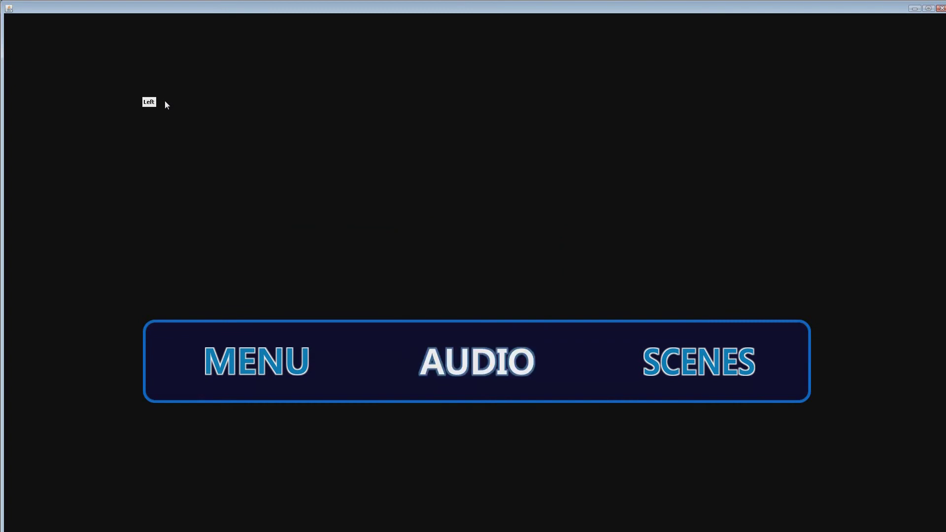
key("Right")
key("Right")
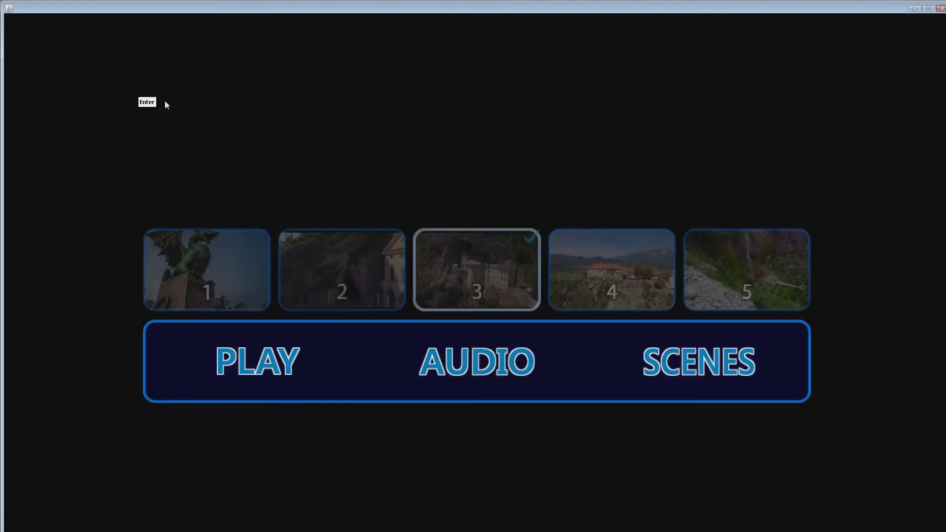
Step: Check the audio options in the main menu once more and close the simulation
key("Down")
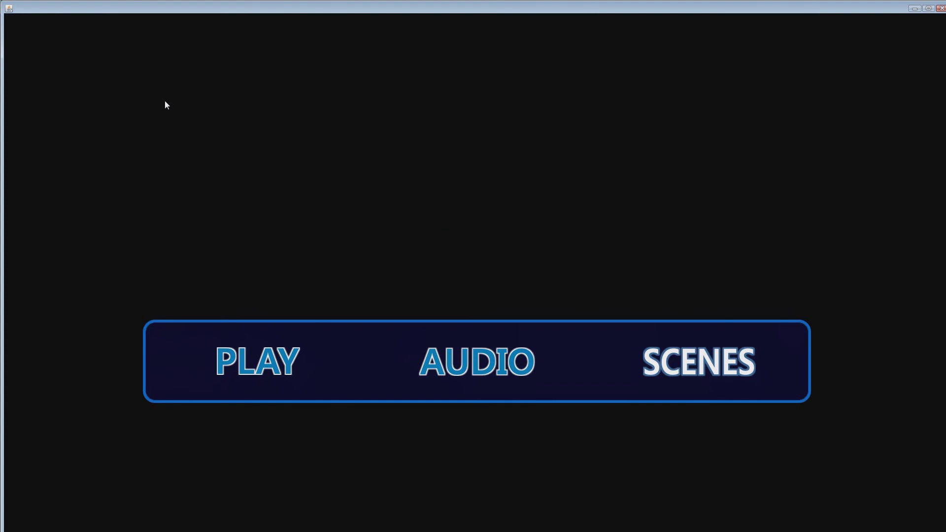
key("Left")
key("Up")
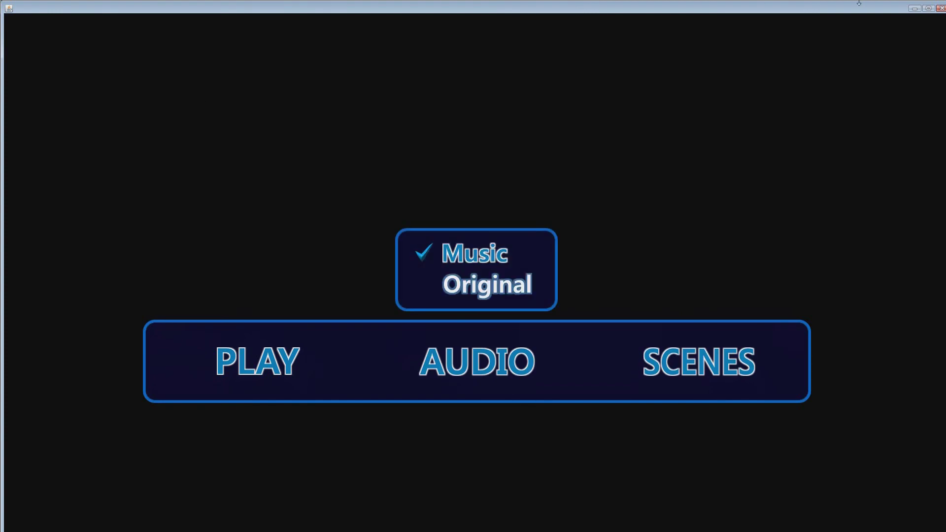
left_click(941, 8)
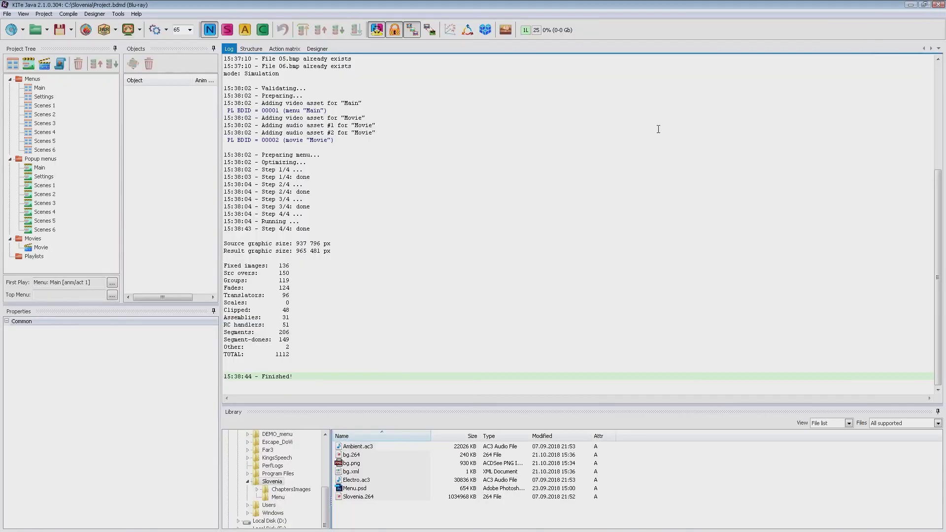